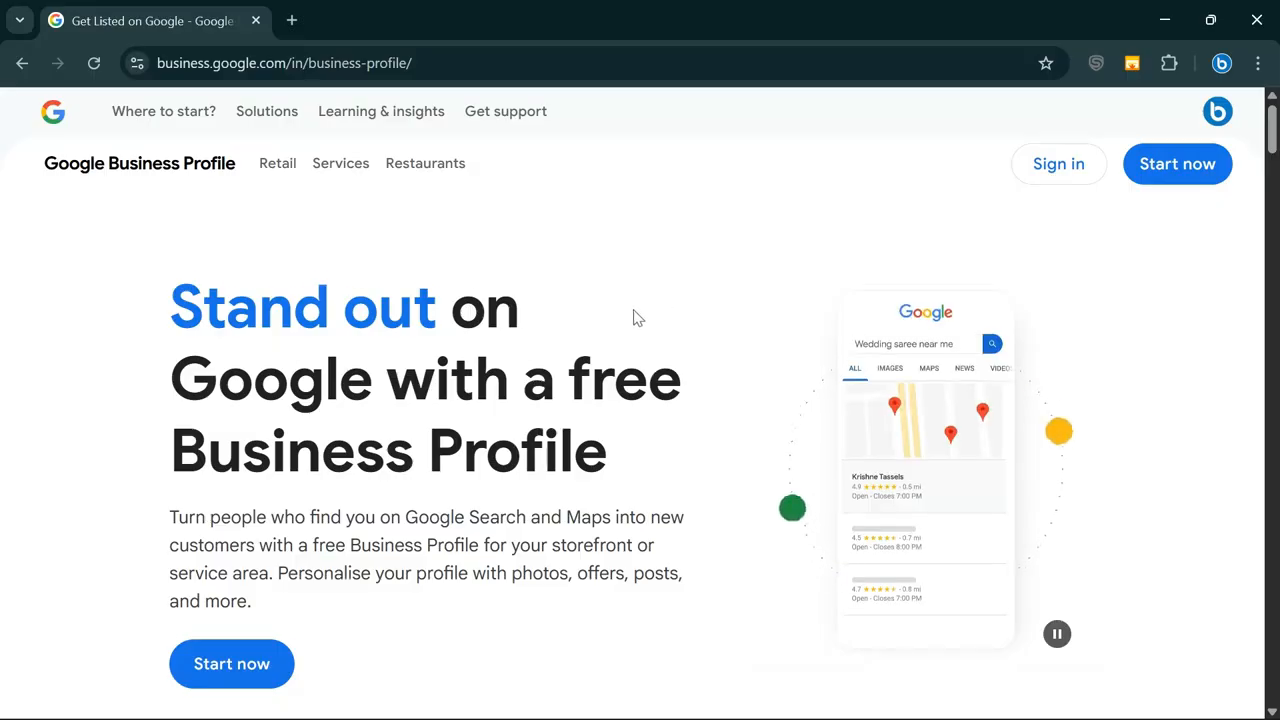
pyautogui.scroll(-1, 650, 330)
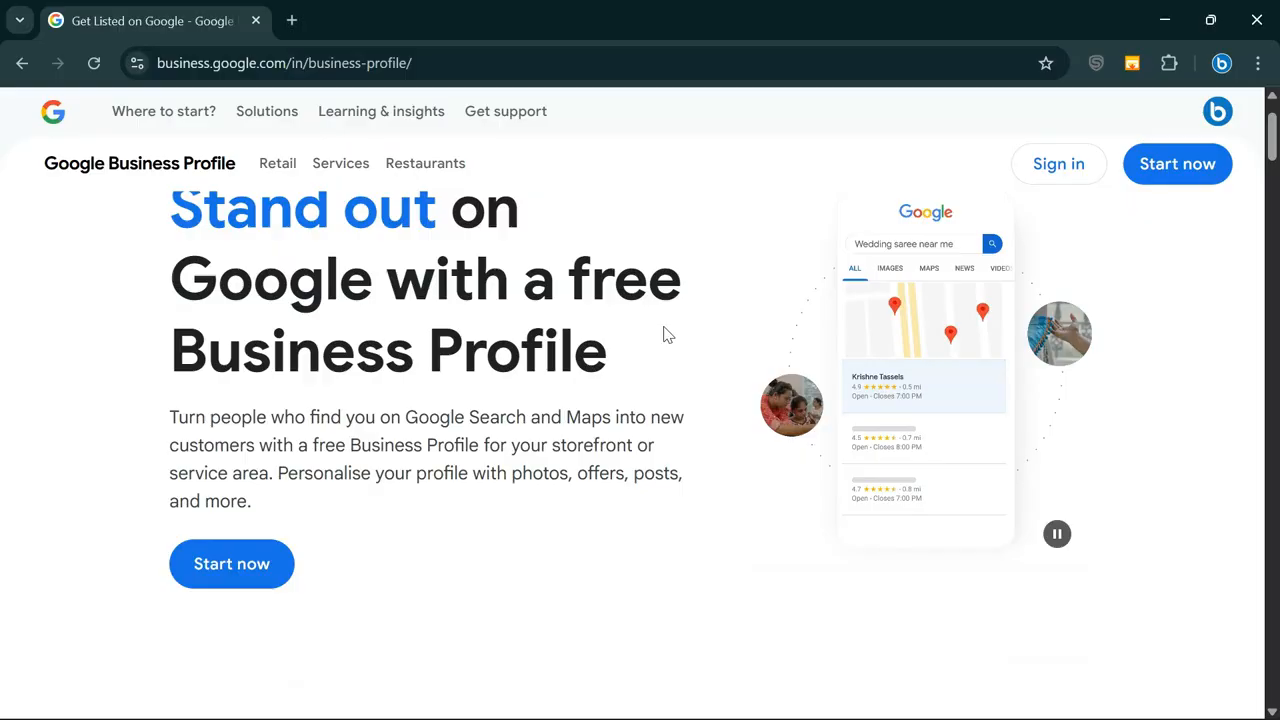
pyautogui.scroll(1, 480, 220)
pyautogui.click(289, 110)
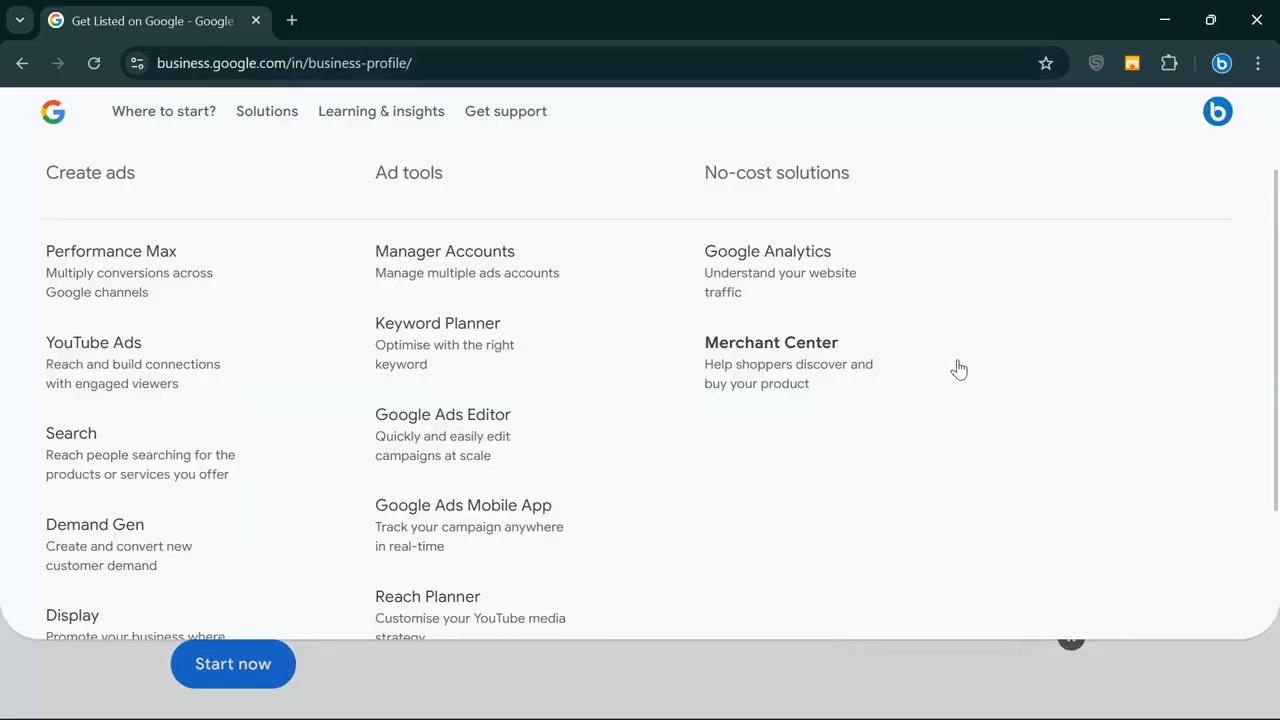
pyautogui.click(1183, 644)
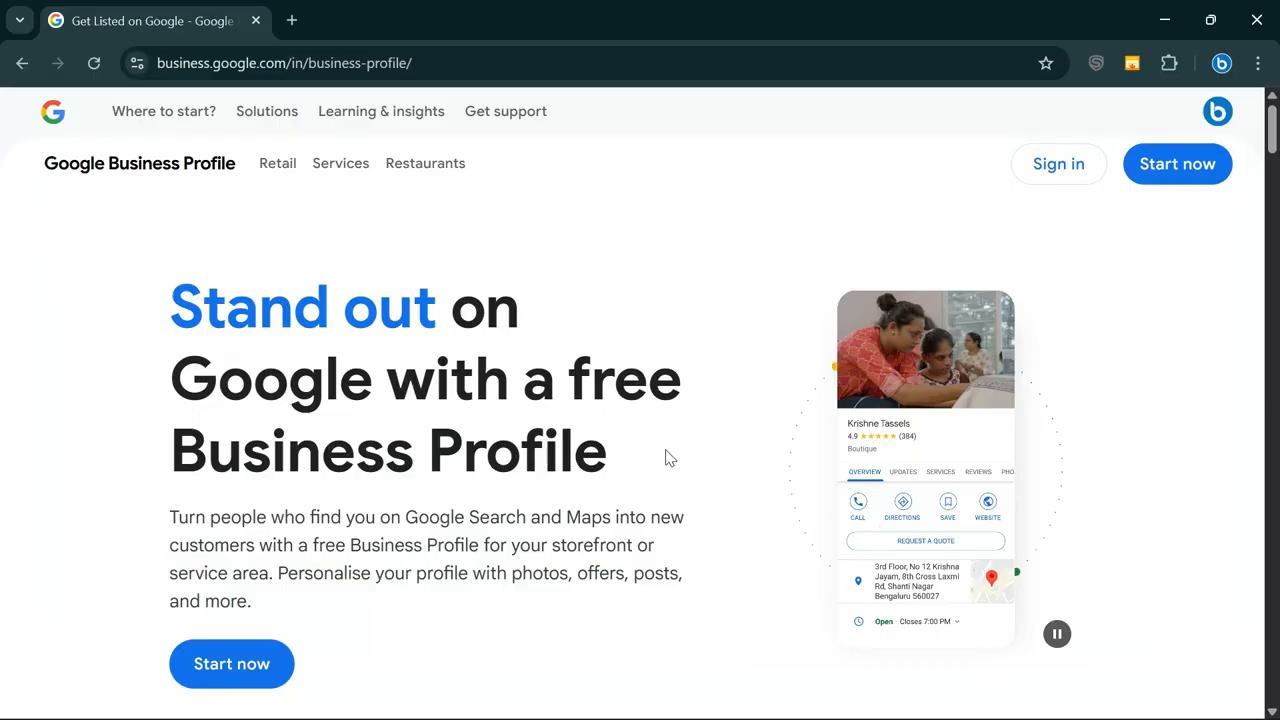
# Start creating a new Business Profile and confirm Bispage Digital marketing study as the business to link
pyautogui.scroll(-1, 640, 454)
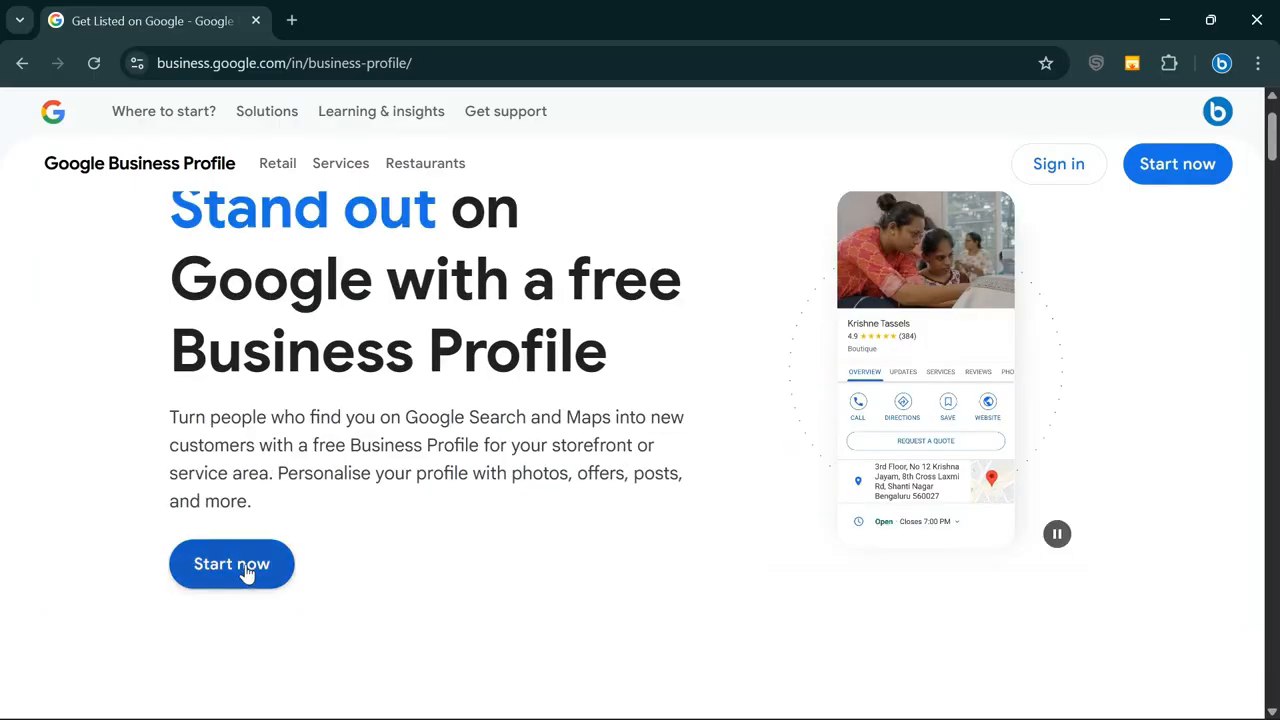
pyautogui.click(249, 572)
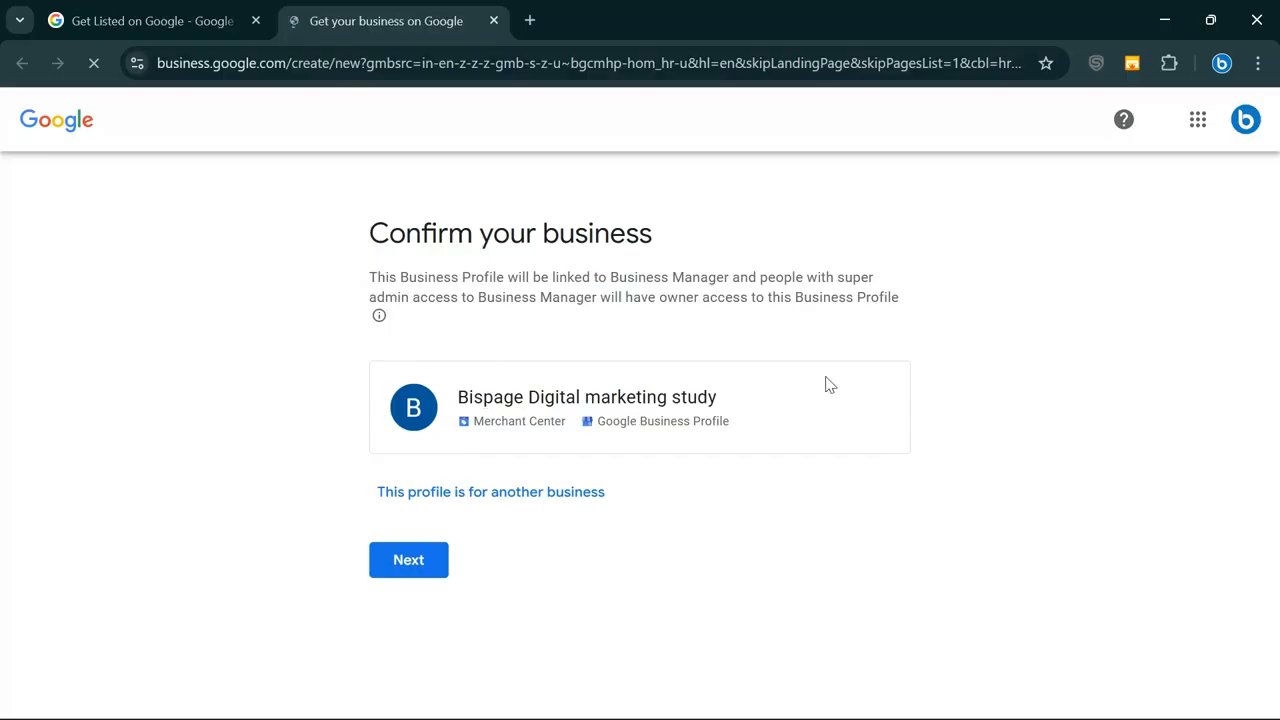
pyautogui.click(416, 570)
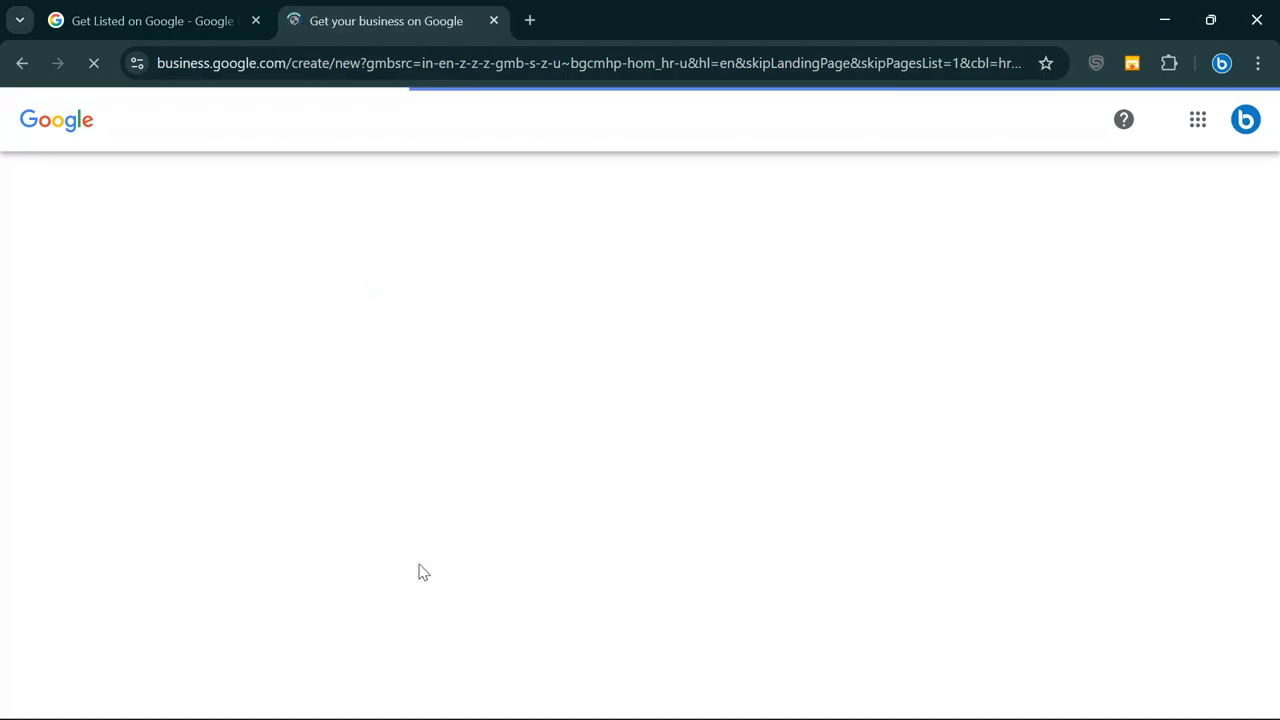
# Enter "bispage seo" as the business name and choose to create a business with this name
pyautogui.scroll(-2, 700, 431)
pyautogui.scroll(2, 700, 435)
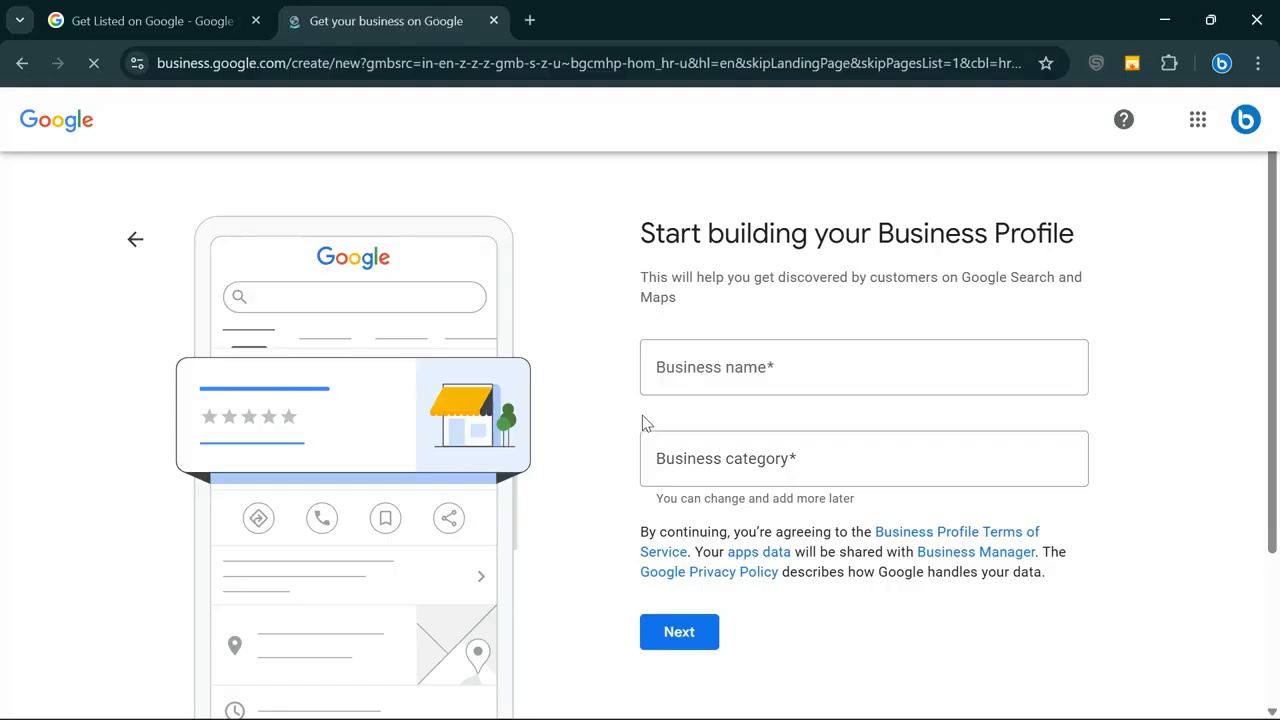
pyautogui.scroll(-1, 743, 391)
pyautogui.click(723, 284)
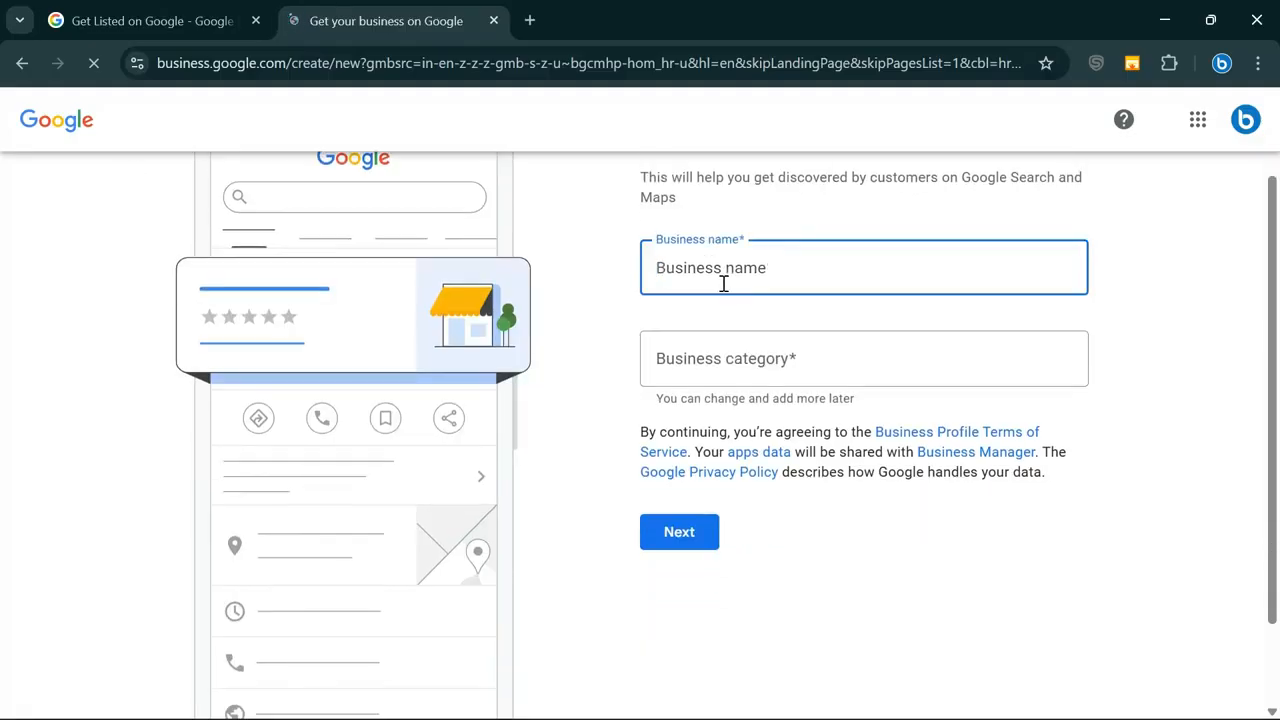
pyautogui.write('bispage')
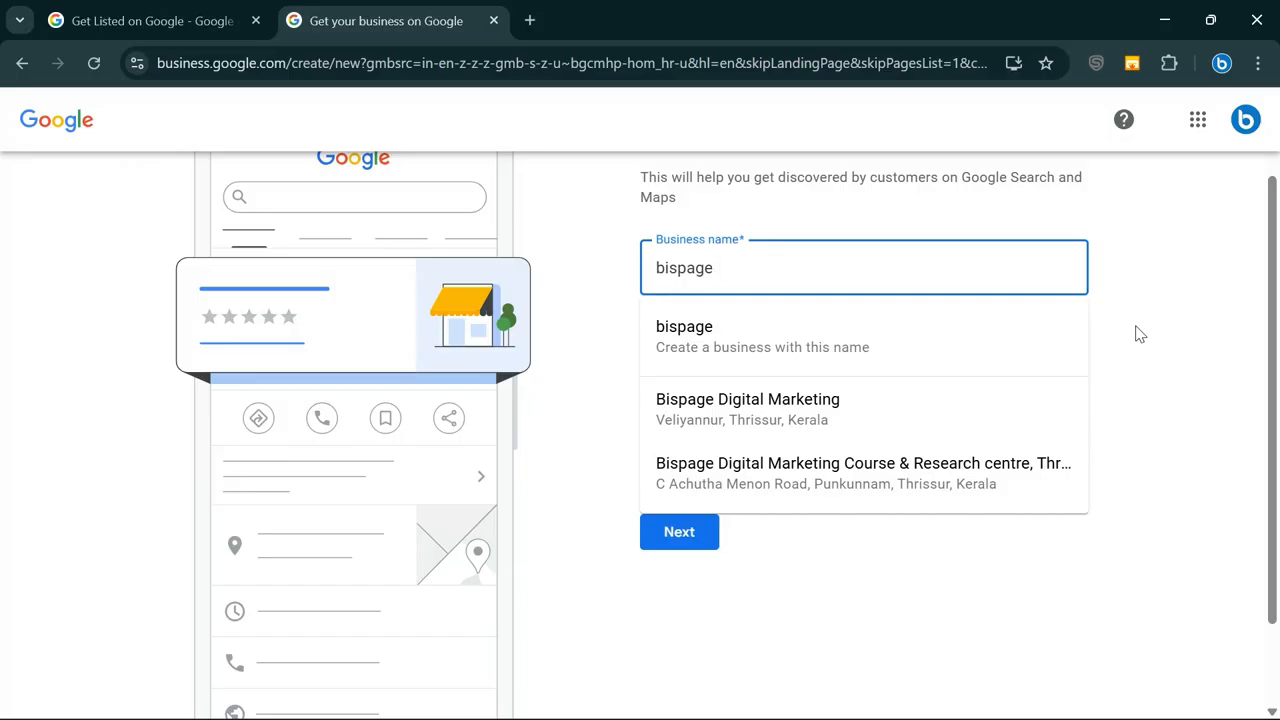
pyautogui.write('seo')
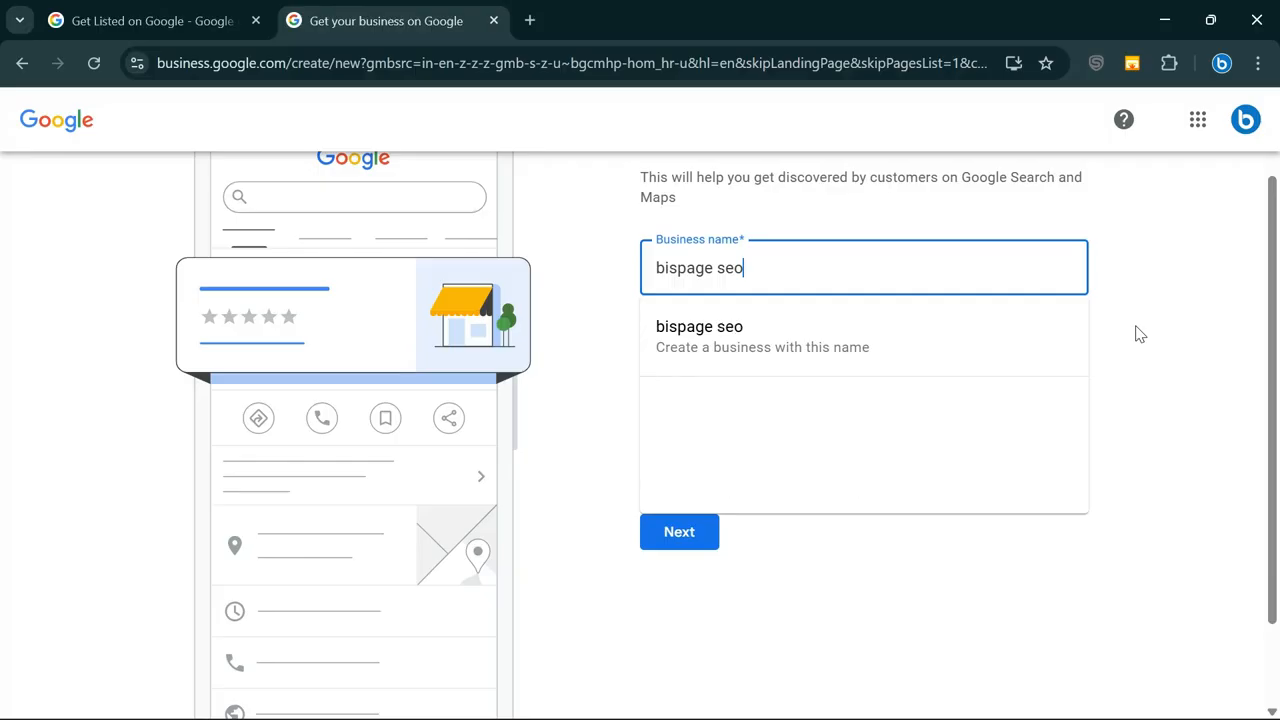
pyautogui.click(854, 366)
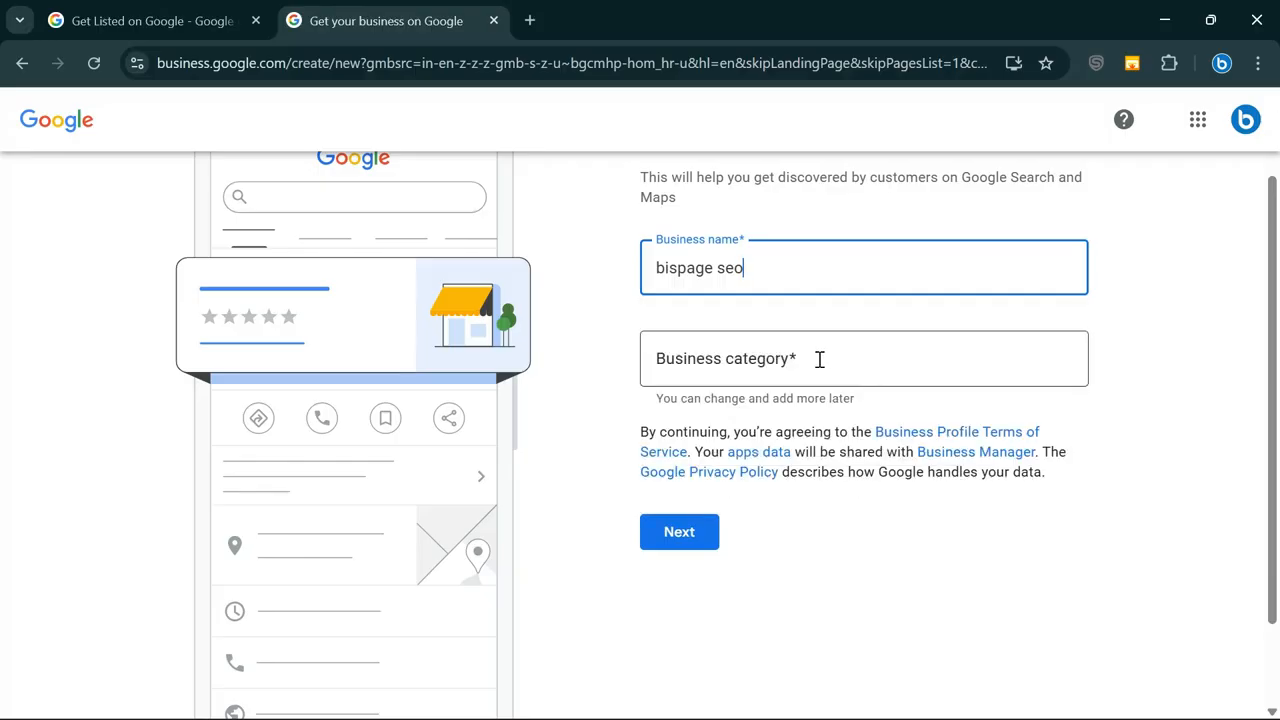
# Set the business category to Internet marketing service and continue to the location question
pyautogui.click(819, 359)
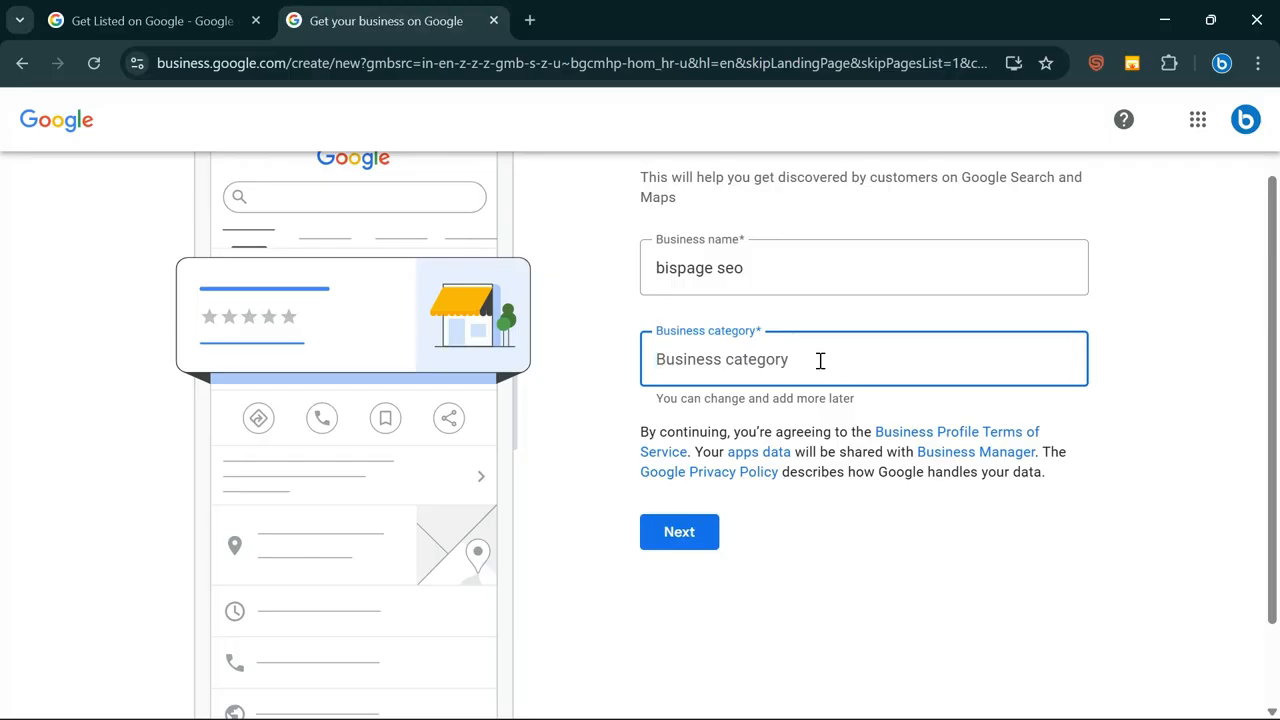
pyautogui.write('internet')
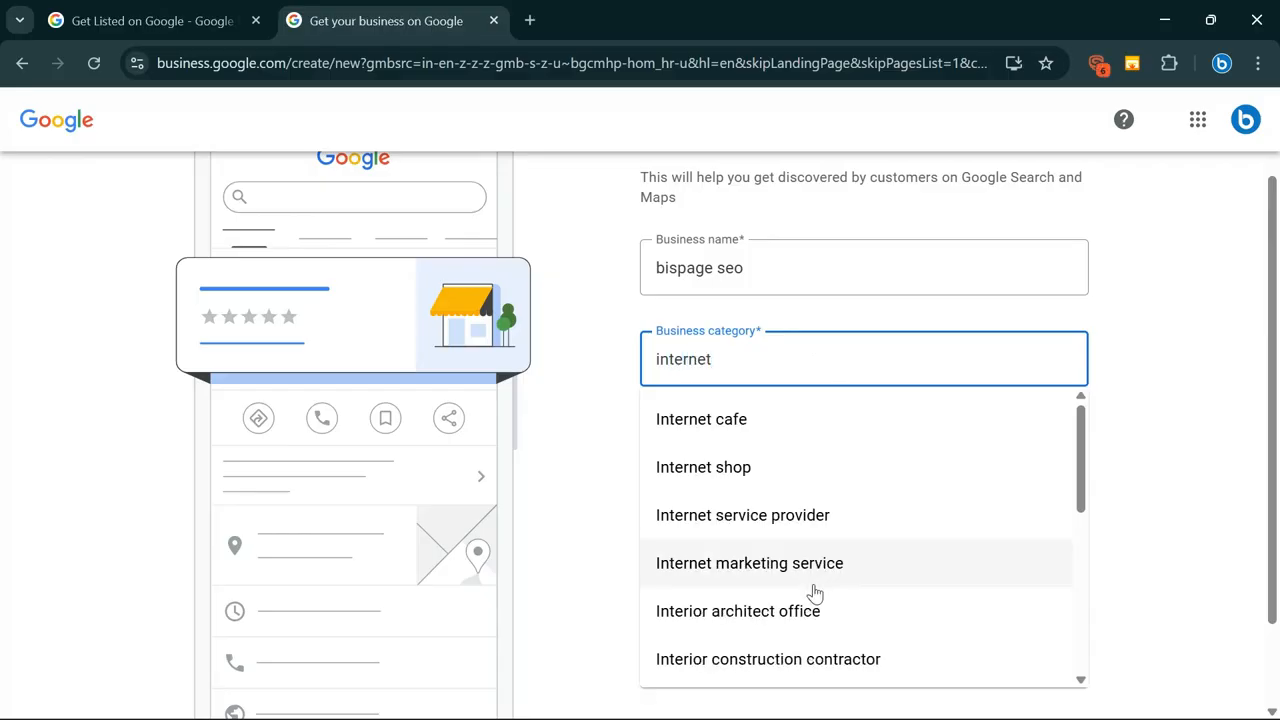
pyautogui.scroll(-2, 814, 590)
pyautogui.scroll(1, 800, 520)
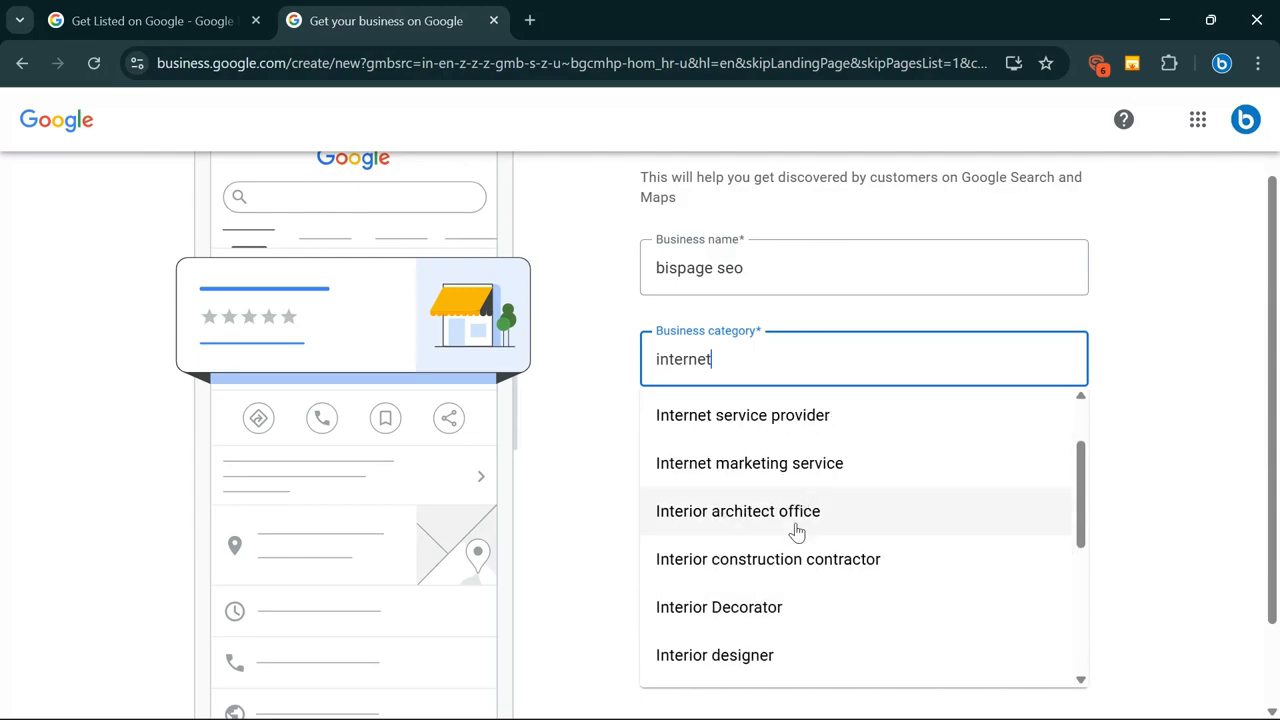
pyautogui.click(806, 460)
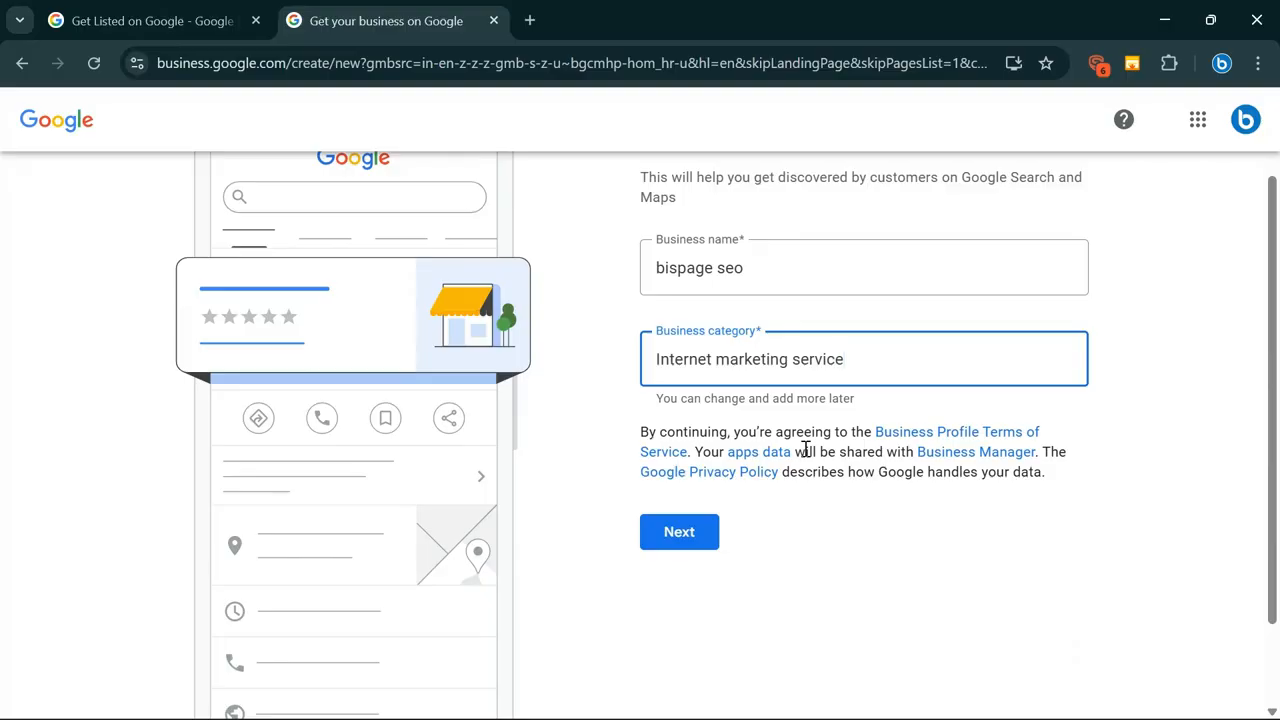
pyautogui.click(670, 538)
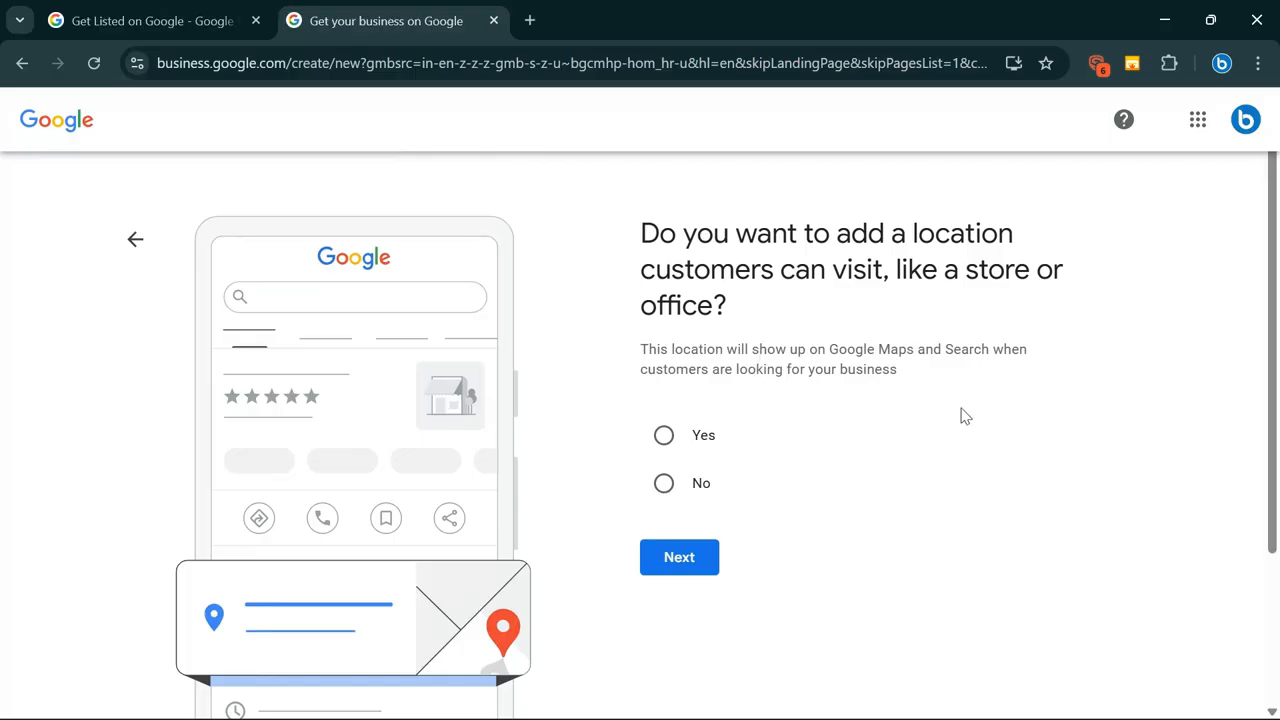
# Answer Yes to adding a location customers can visit, and fill in the business's street address, city and pincode
pyautogui.click(668, 438)
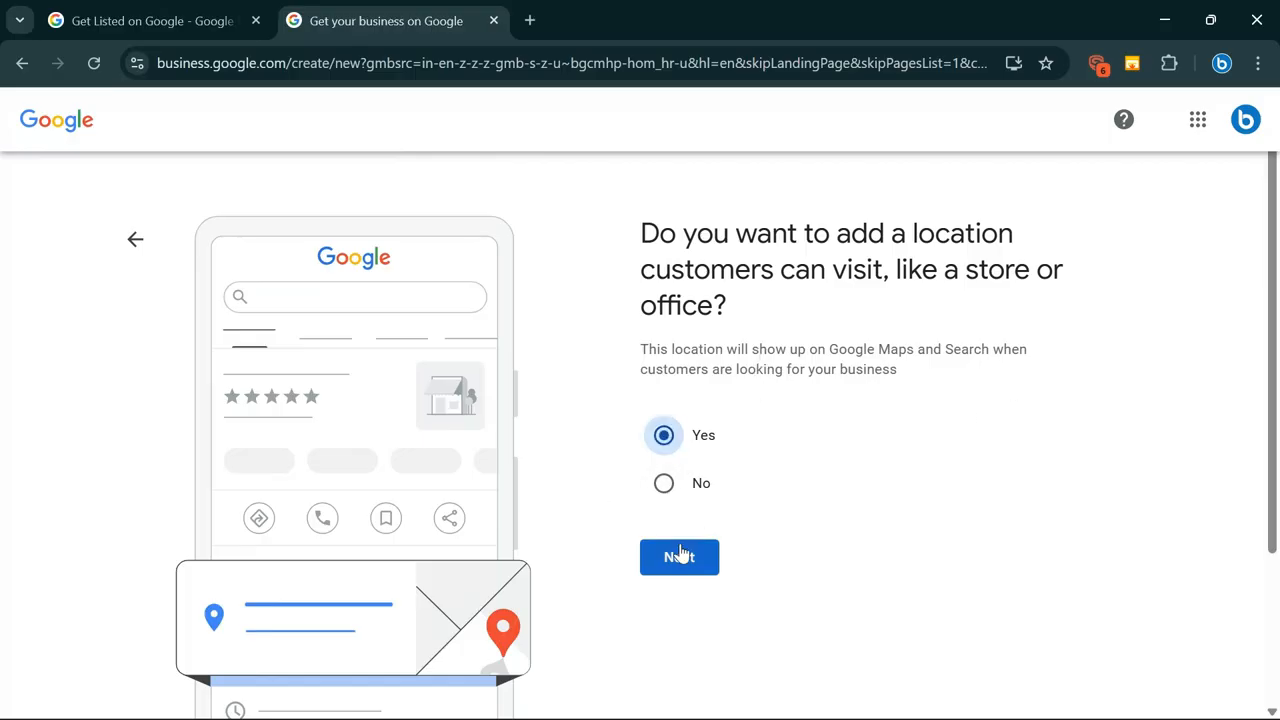
pyautogui.click(684, 557)
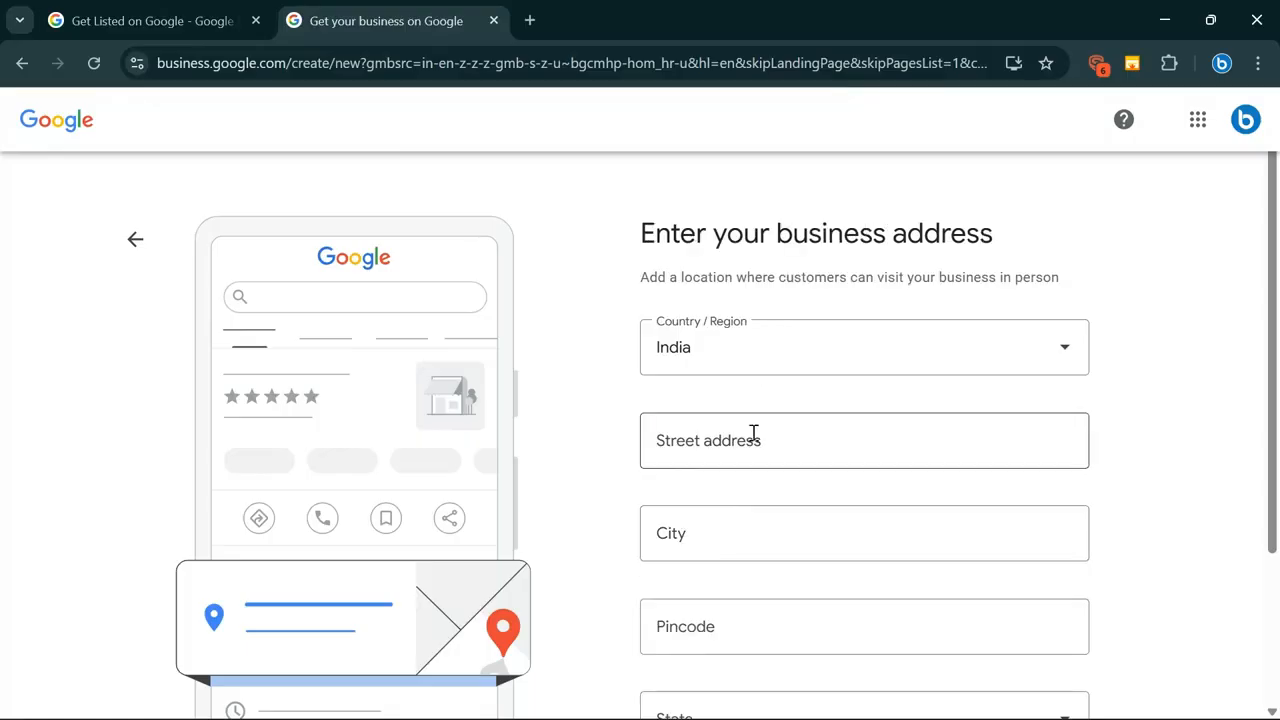
pyautogui.scroll(-2, 753, 432)
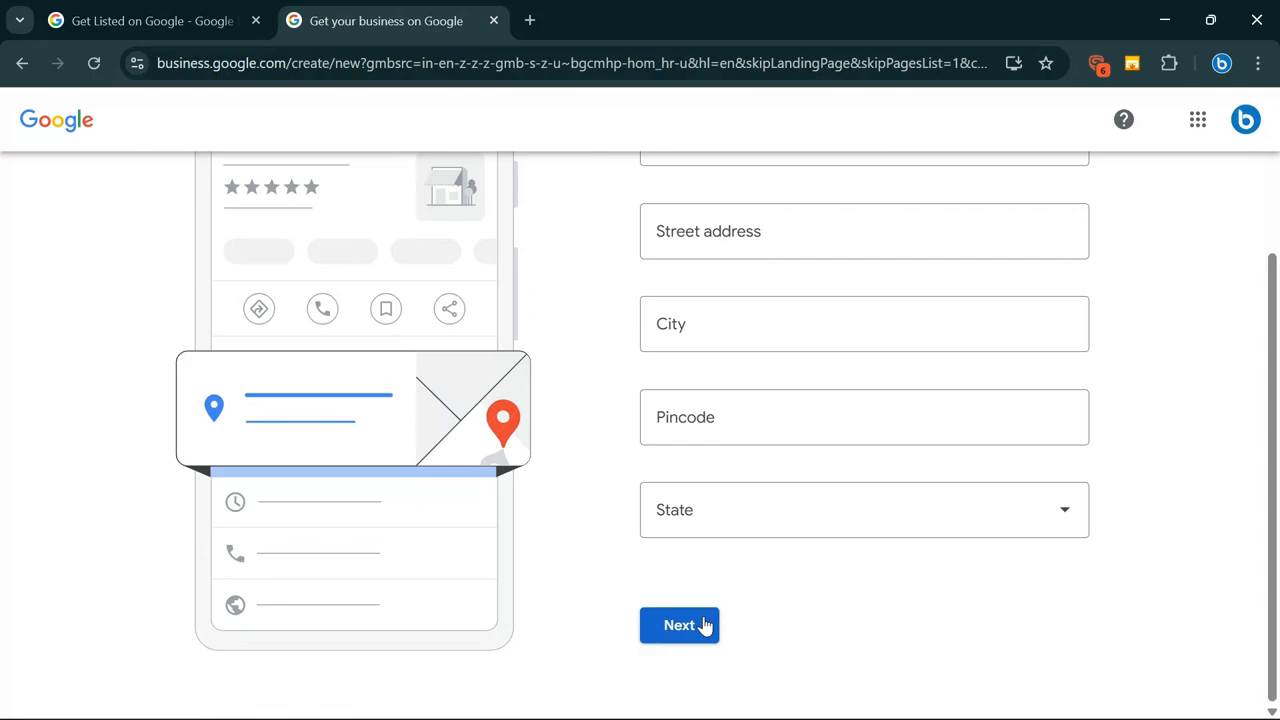
pyautogui.click(704, 625)
pyautogui.scroll(1, 740, 550)
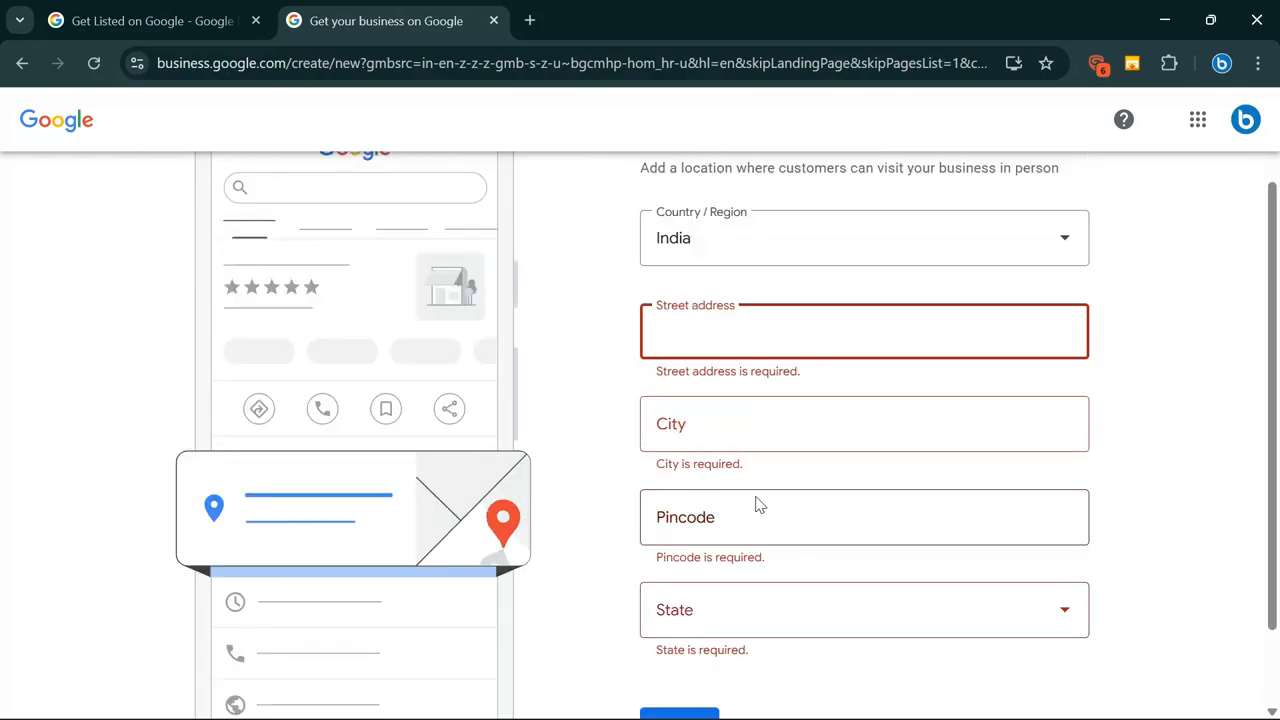
pyautogui.click(821, 385)
pyautogui.scroll(-2, 812, 410)
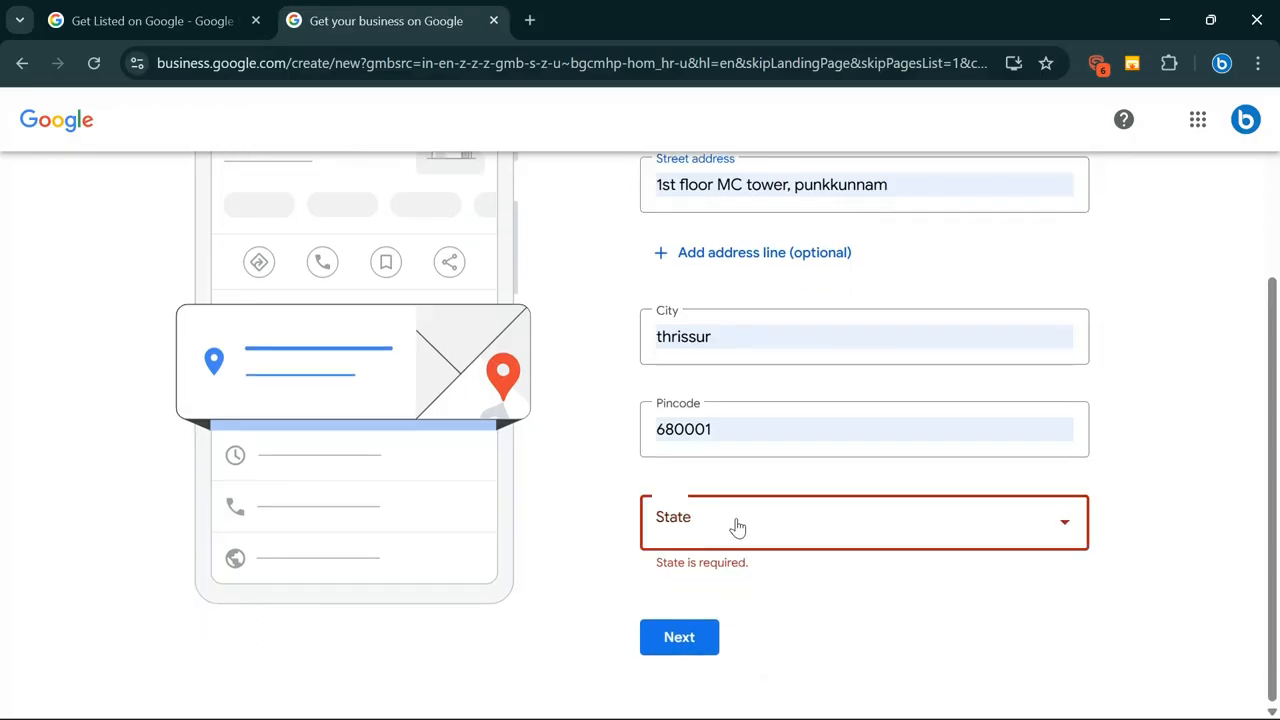
# Set the state of the business address to Kerala and submit the address
pyautogui.click(734, 524)
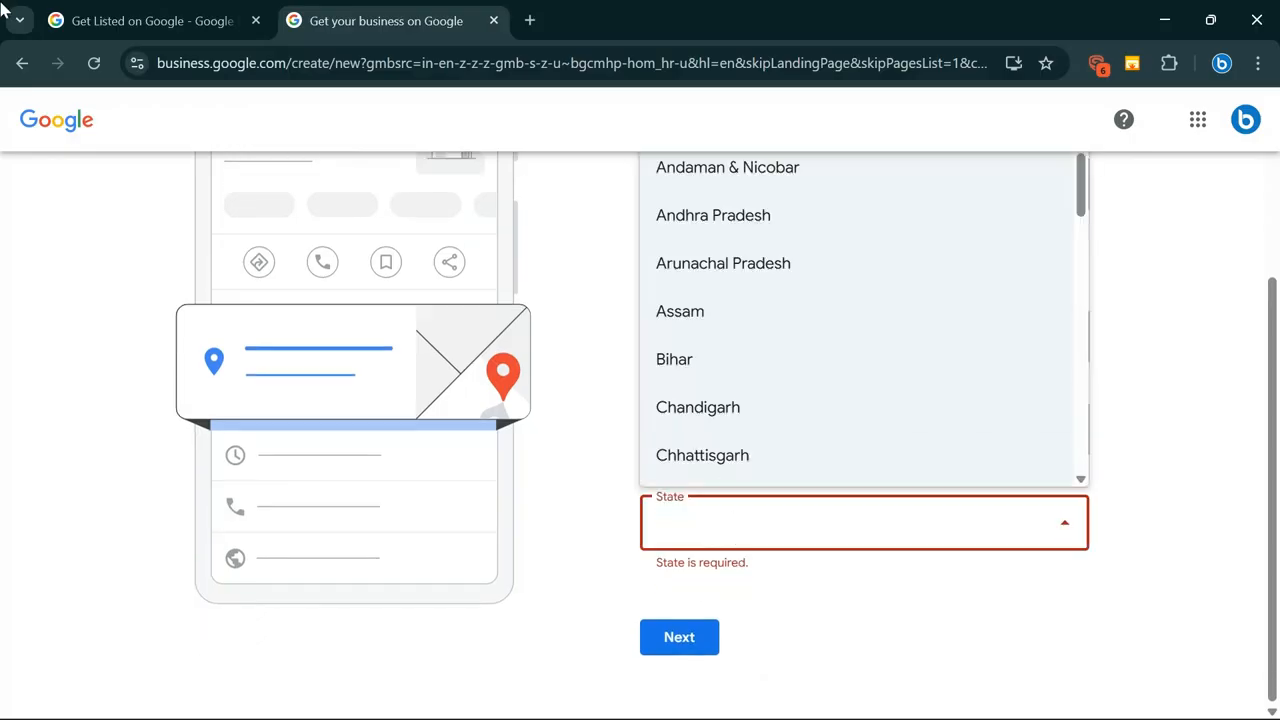
pyautogui.scroll(-2, 829, 389)
pyautogui.scroll(-4, 829, 389)
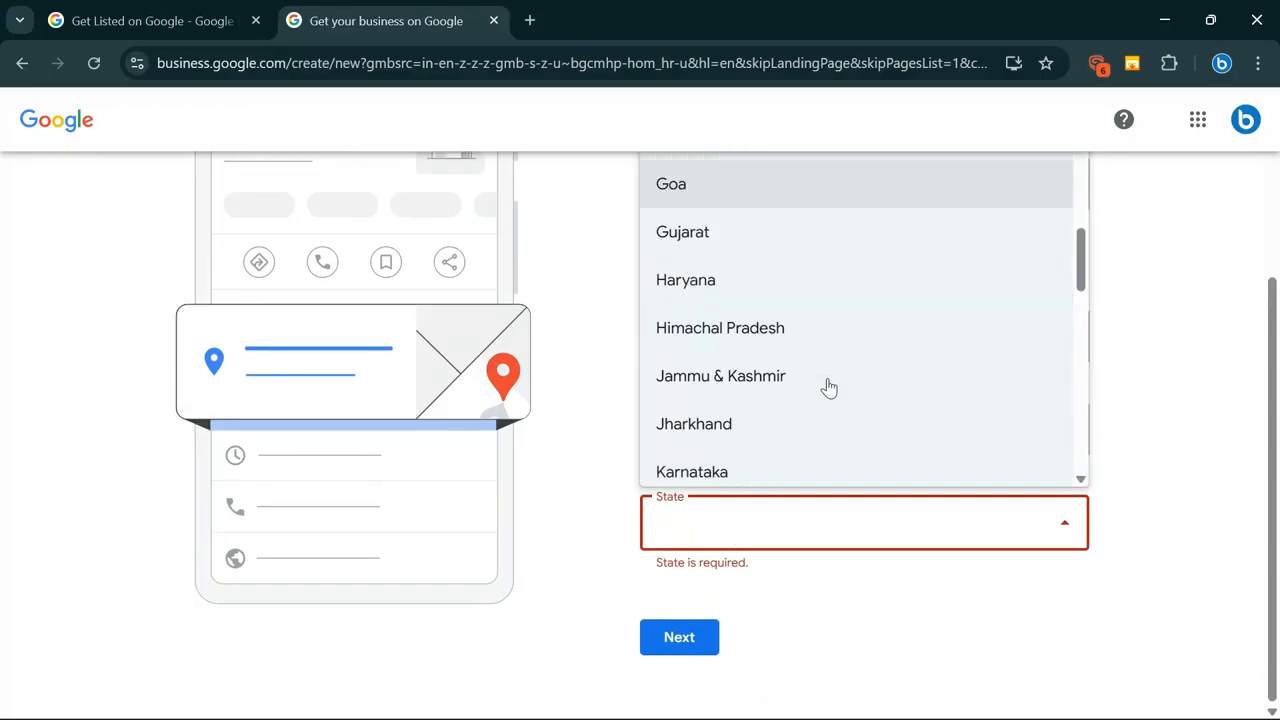
pyautogui.scroll(-1, 829, 389)
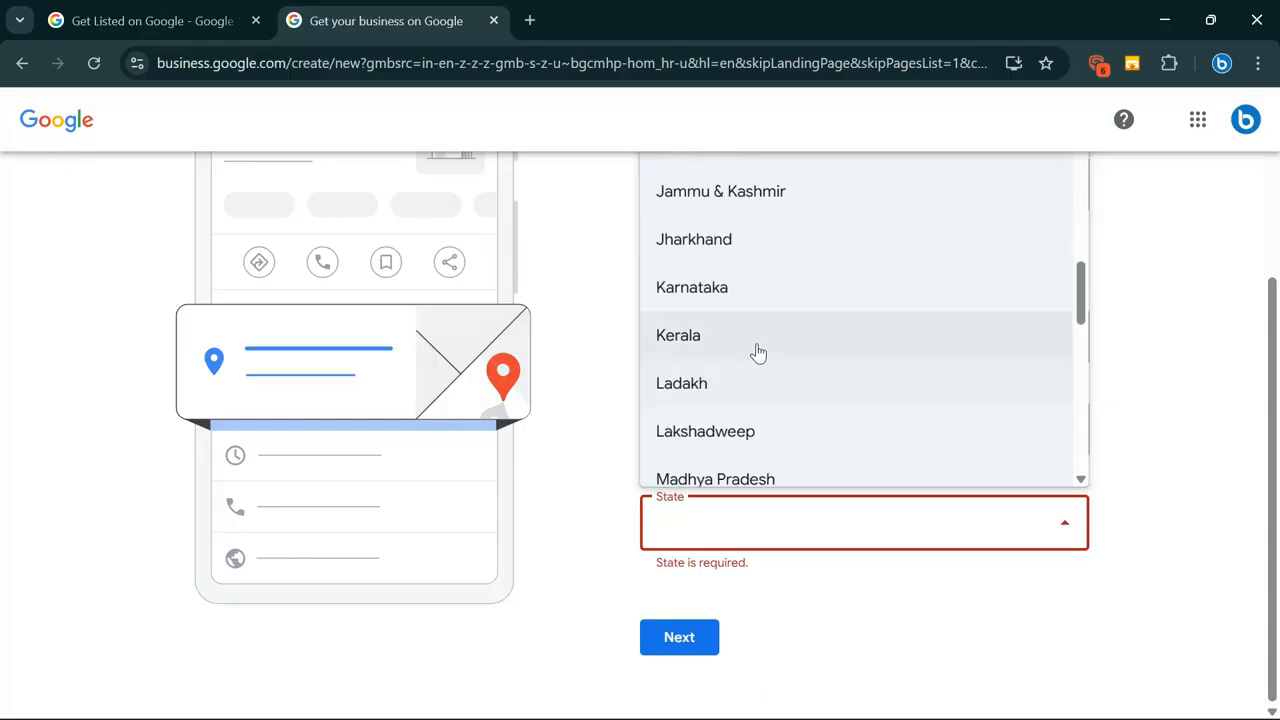
pyautogui.click(757, 345)
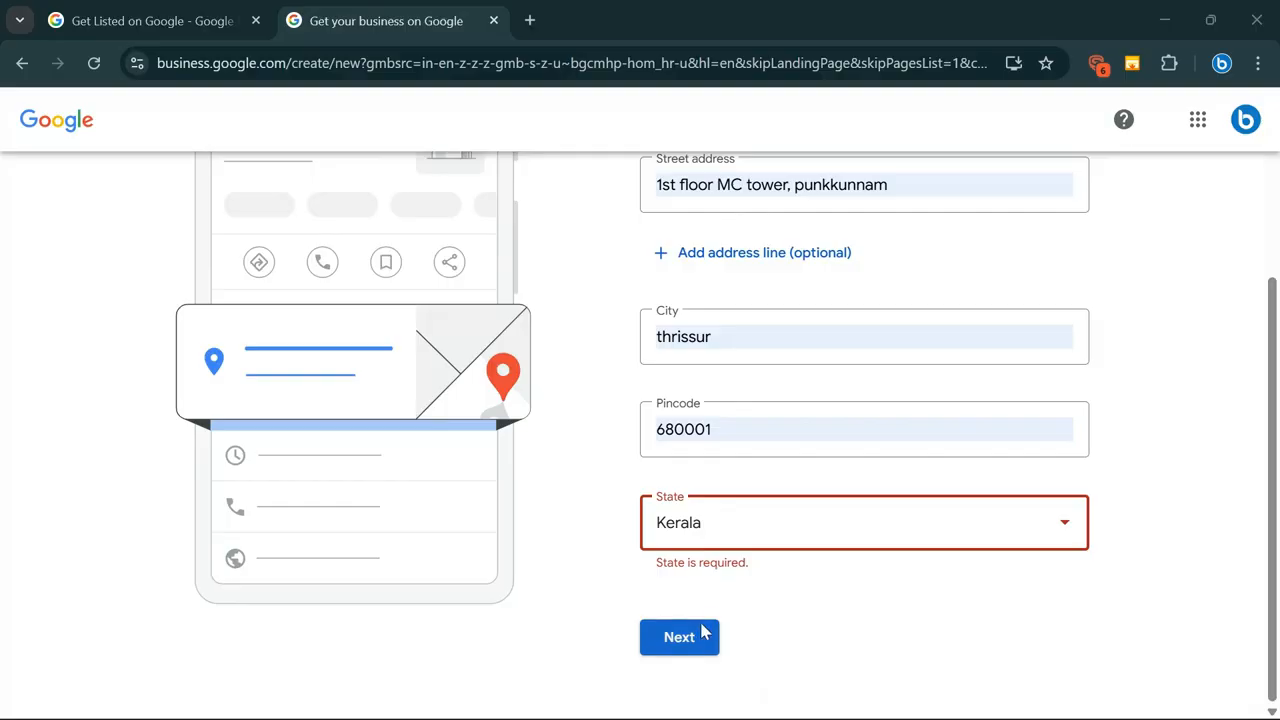
pyautogui.click(688, 623)
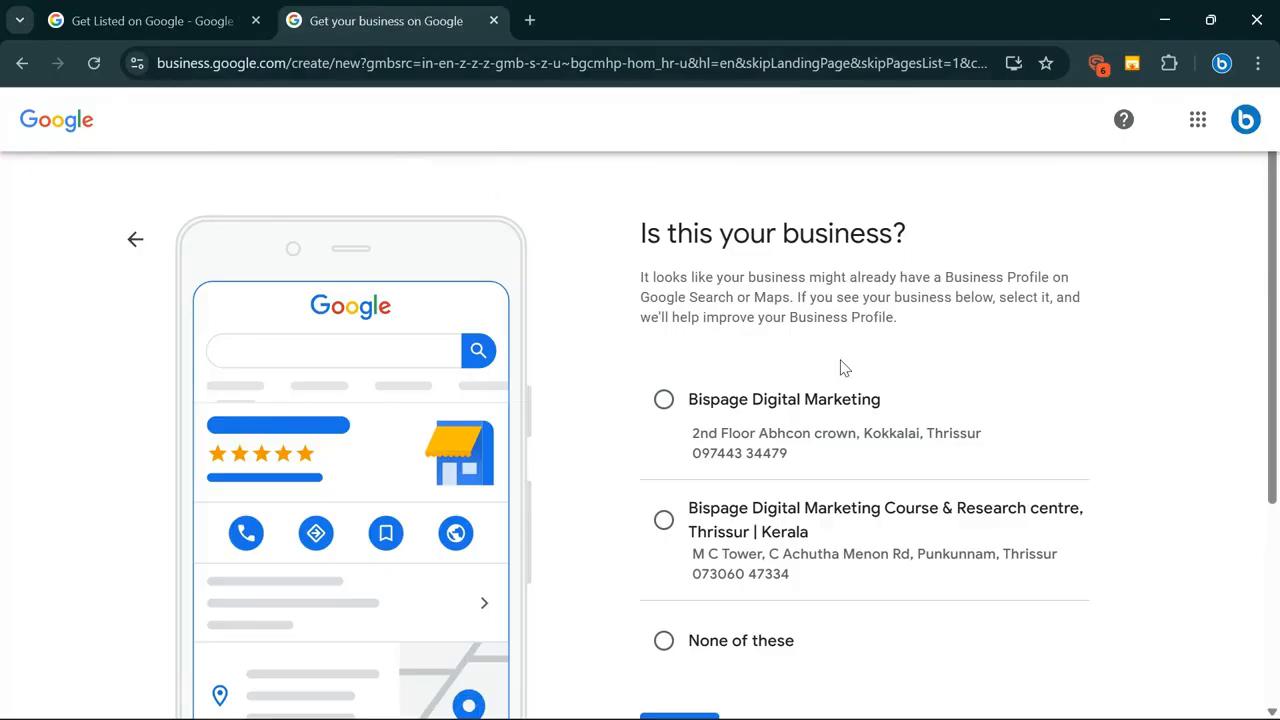
# Choose "None of these" for the suggested existing businesses and confirm the business's pin location on the map
pyautogui.scroll(-1, 845, 372)
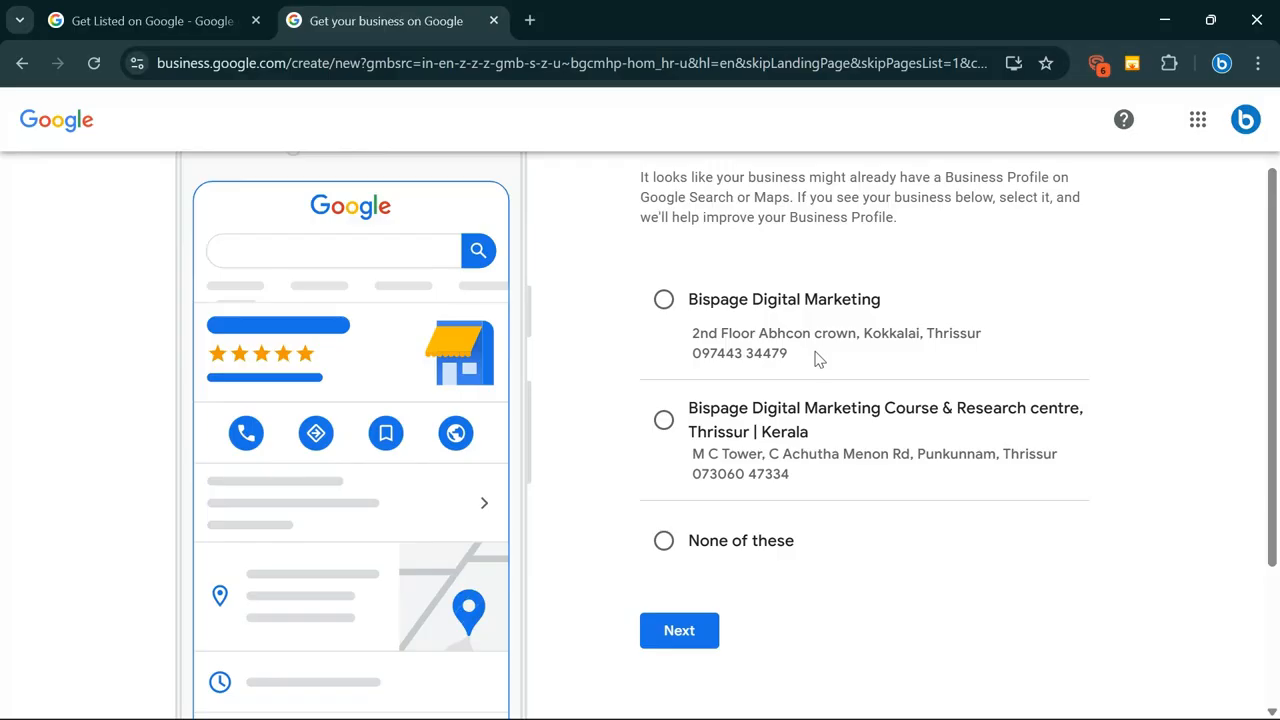
pyautogui.click(757, 543)
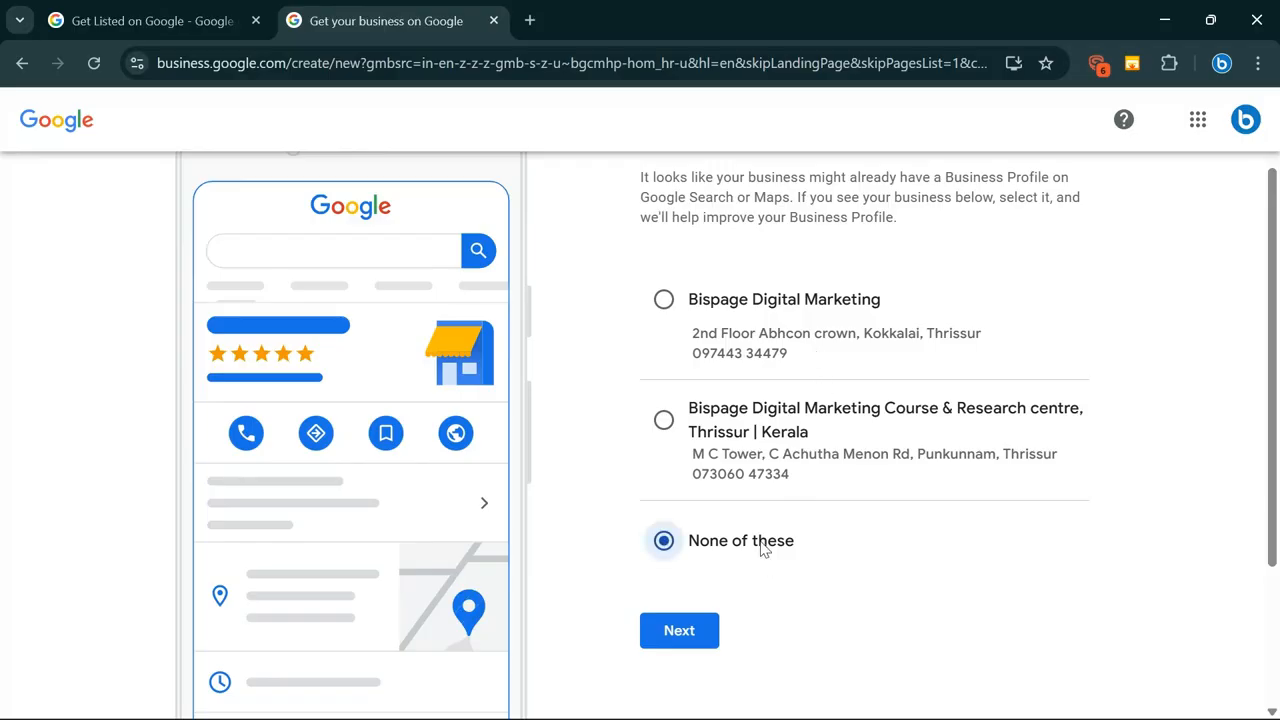
pyautogui.scroll(-1, 745, 556)
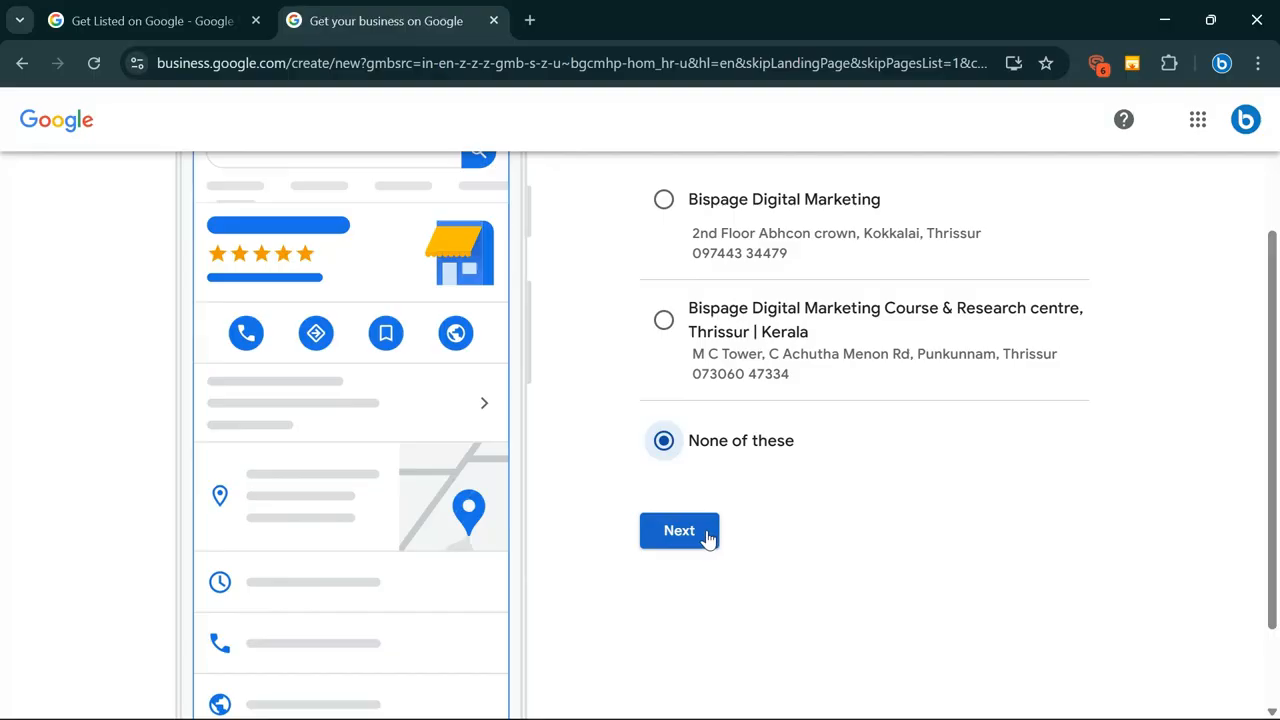
pyautogui.click(707, 536)
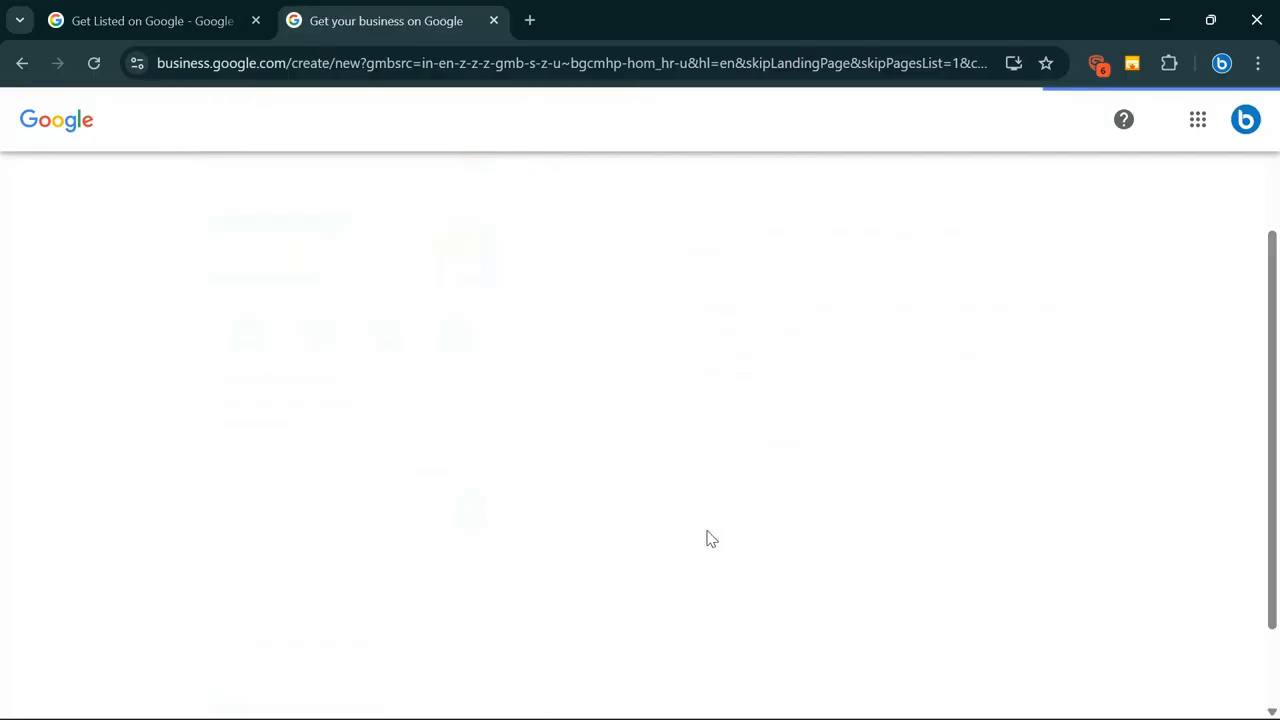
pyautogui.scroll(-2, 707, 538)
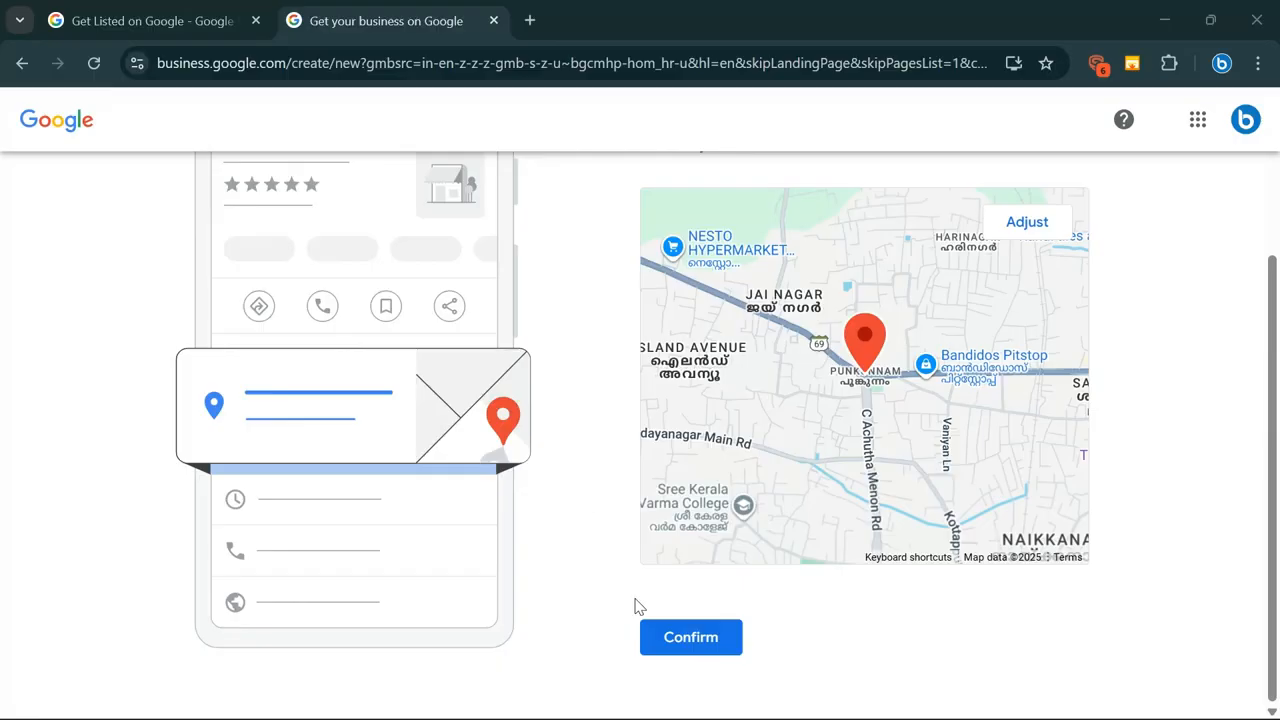
pyautogui.click(688, 640)
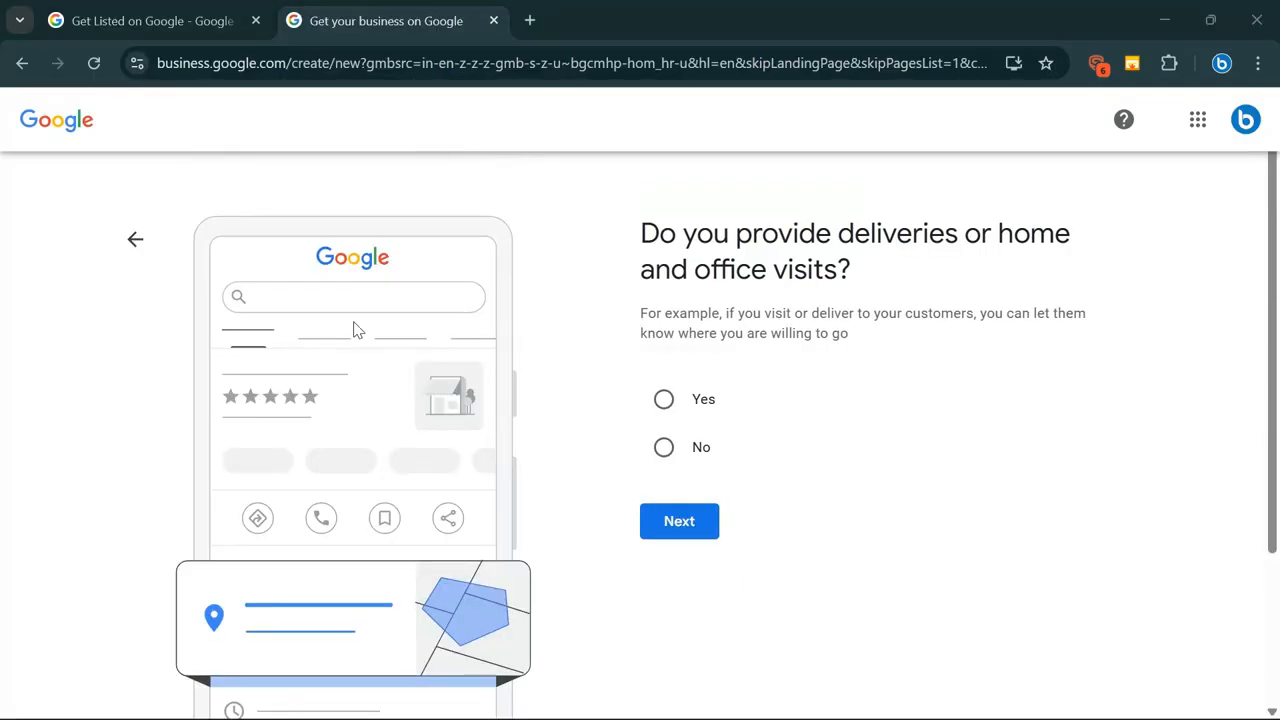
# Answer Yes to providing deliveries or home and office visits, and continue to the service areas
pyautogui.scroll(-1, 560, 545)
pyautogui.scroll(1, 669, 474)
pyautogui.click(682, 406)
pyautogui.click(684, 517)
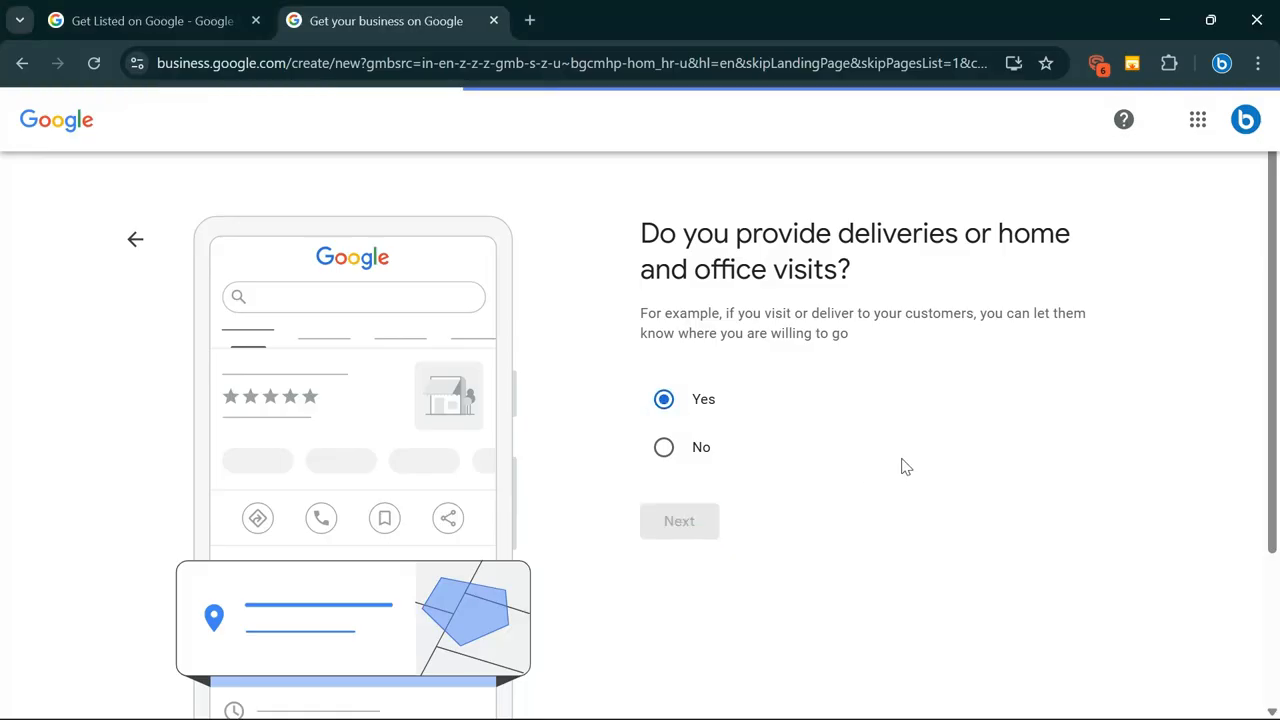
# Add Doha, Qatar as a service area for the business and continue to the contact details
pyautogui.click(809, 370)
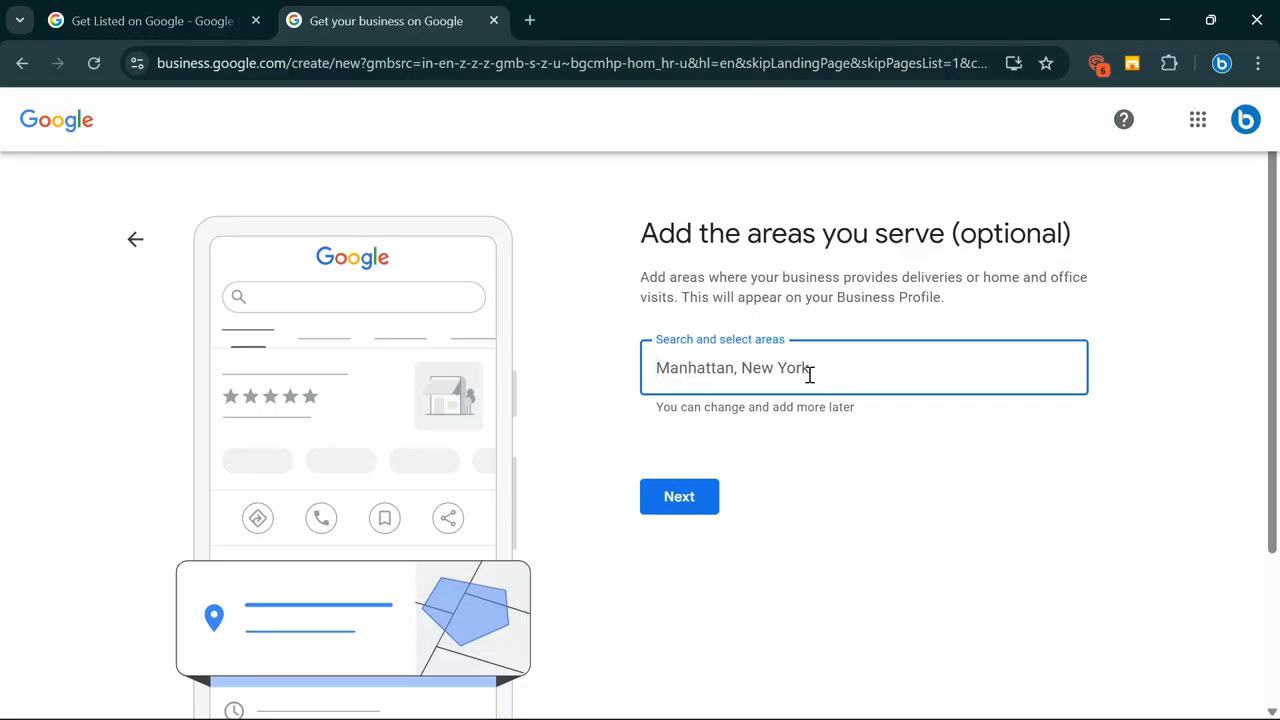
pyautogui.write('A')
pyautogui.press('BackSpace')
pyautogui.write('DOha')
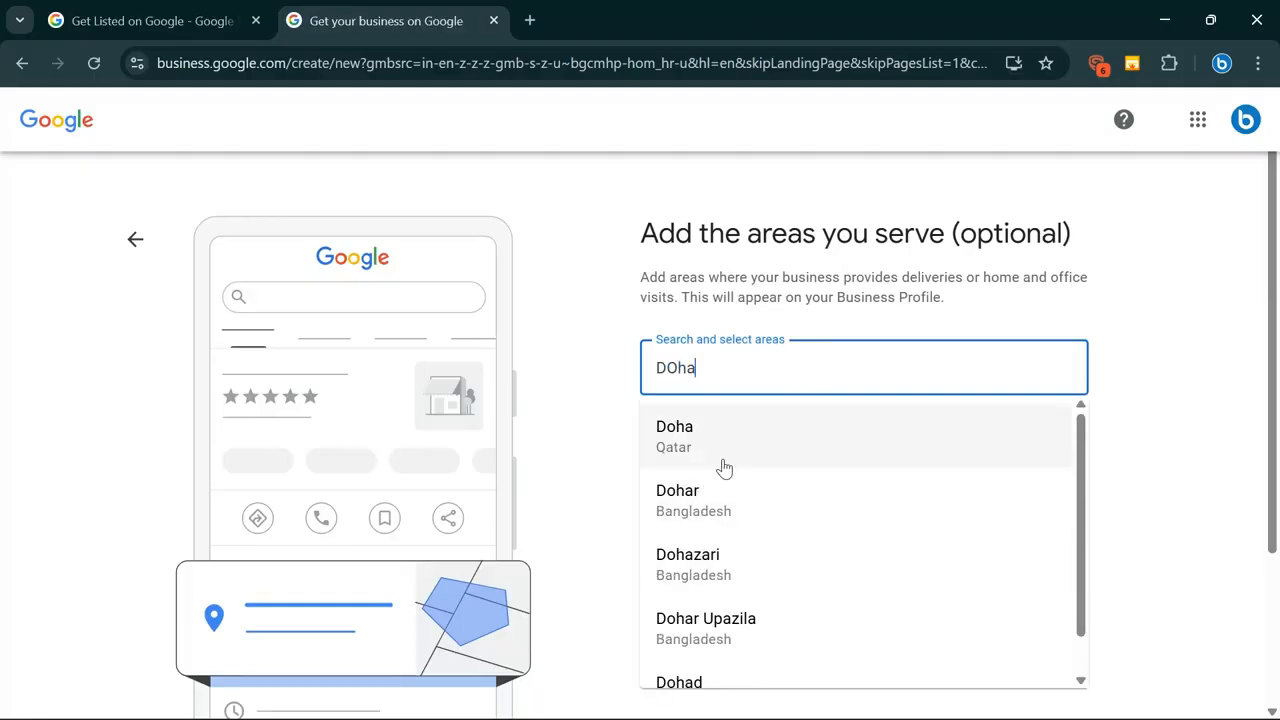
pyautogui.click(720, 464)
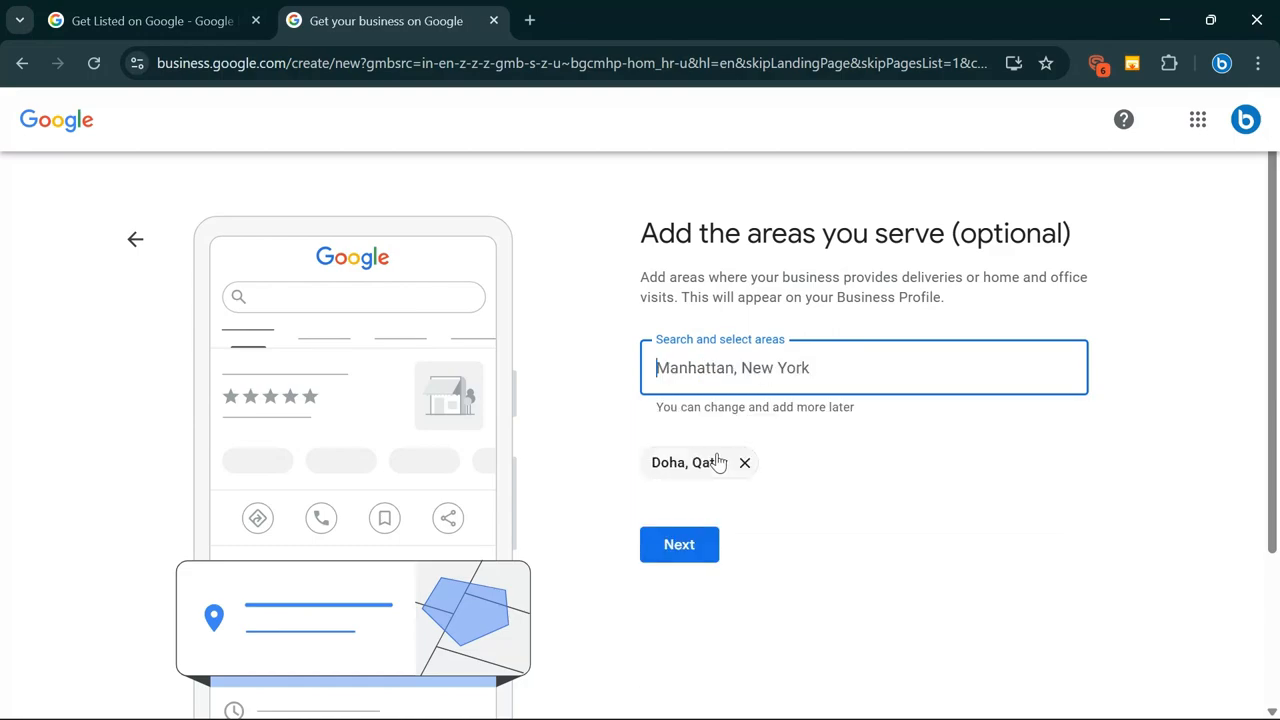
pyautogui.click(698, 553)
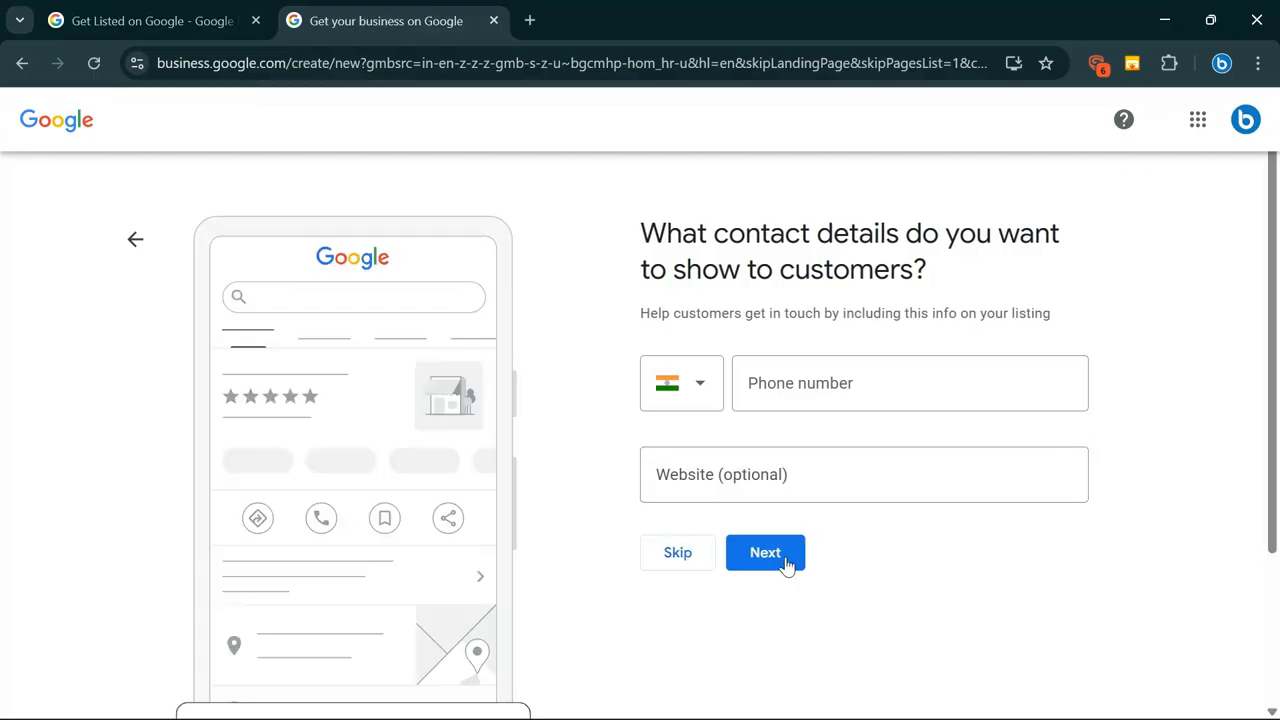
# Skip the contact details, continue past the verification page, and skip adding services
pyautogui.click(676, 558)
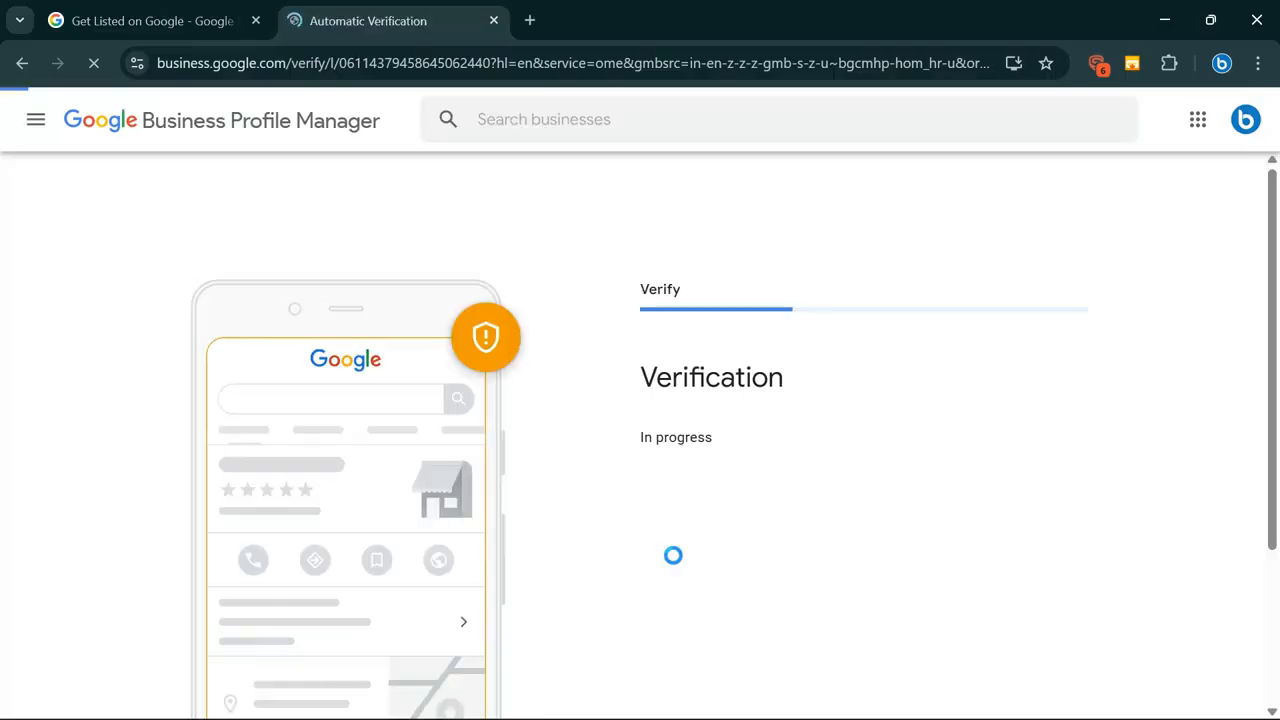
pyautogui.click(688, 503)
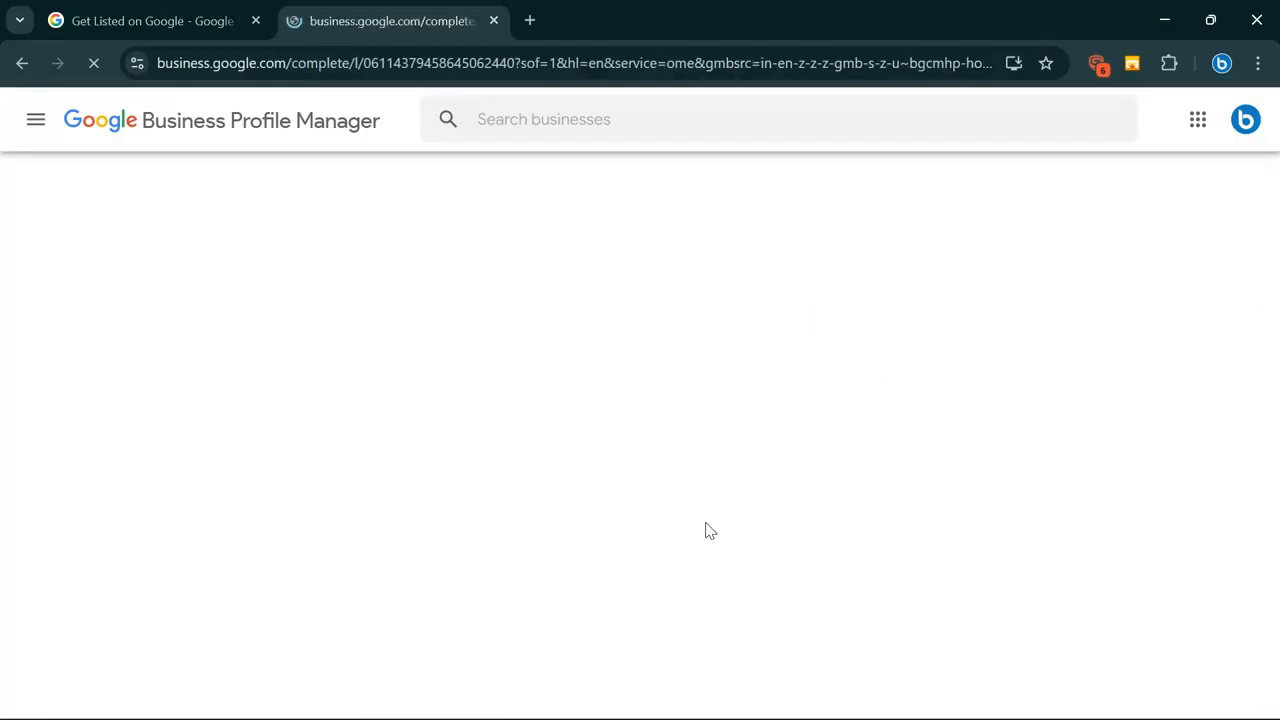
pyautogui.scroll(-1, 705, 525)
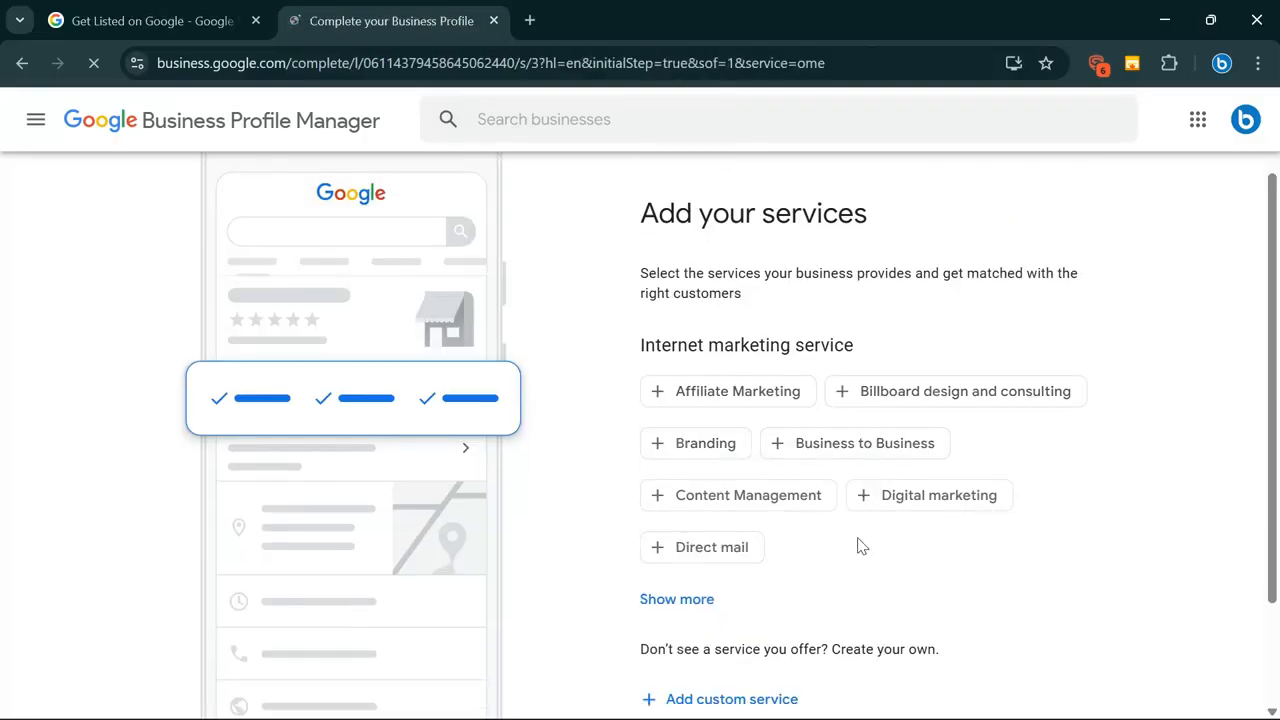
pyautogui.scroll(-2, 858, 577)
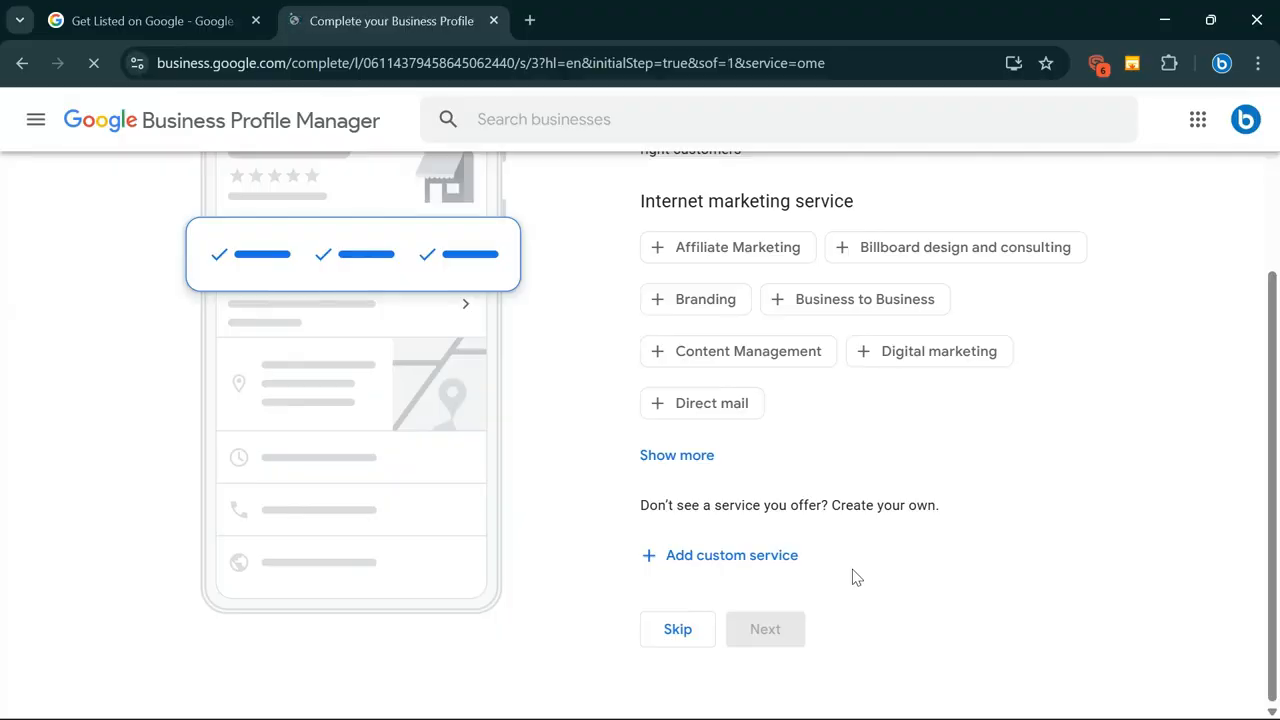
pyautogui.click(683, 632)
# Skip the business hours and the optional profile page that follows them
pyautogui.scroll(-2, 728, 580)
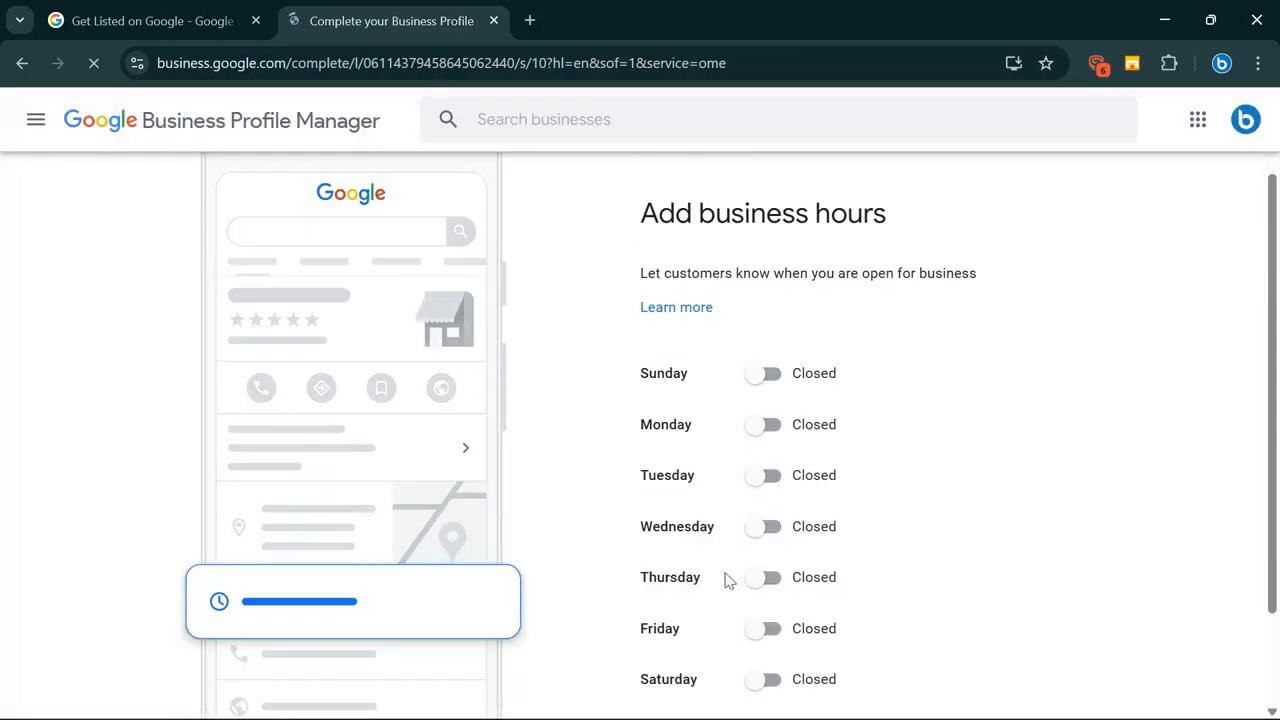
pyautogui.click(690, 640)
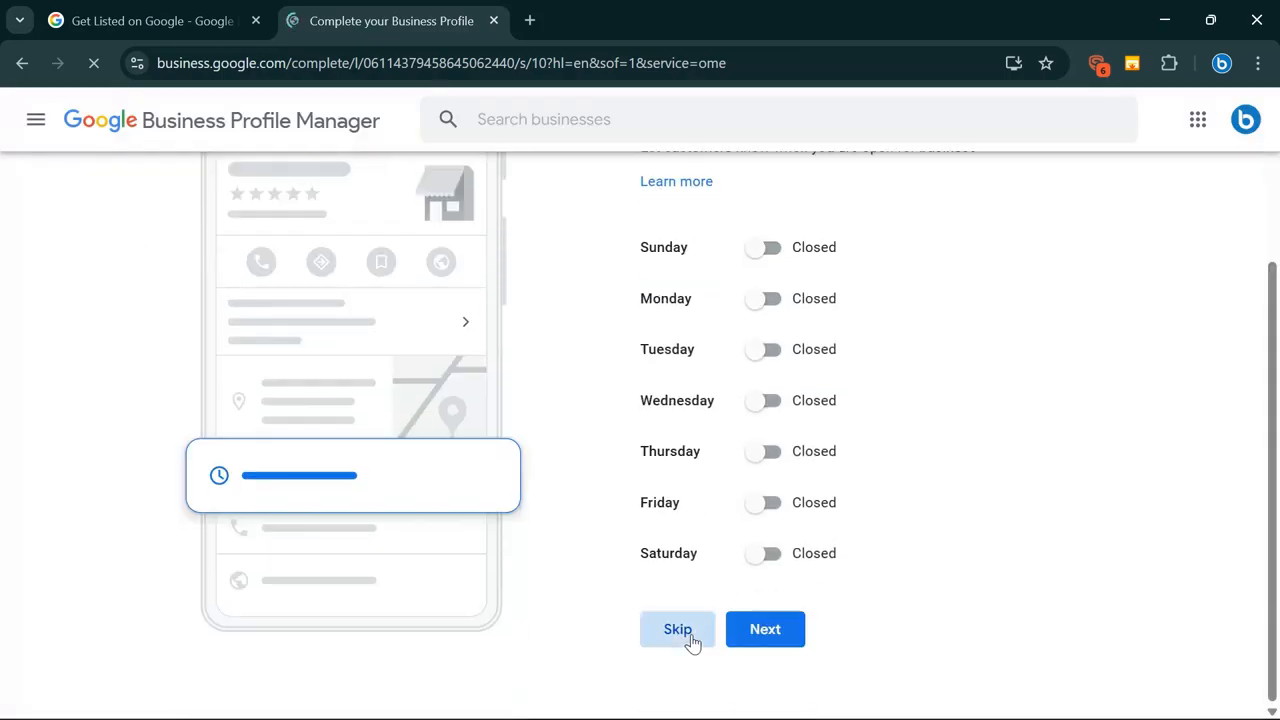
pyautogui.scroll(-2, 689, 637)
pyautogui.click(680, 594)
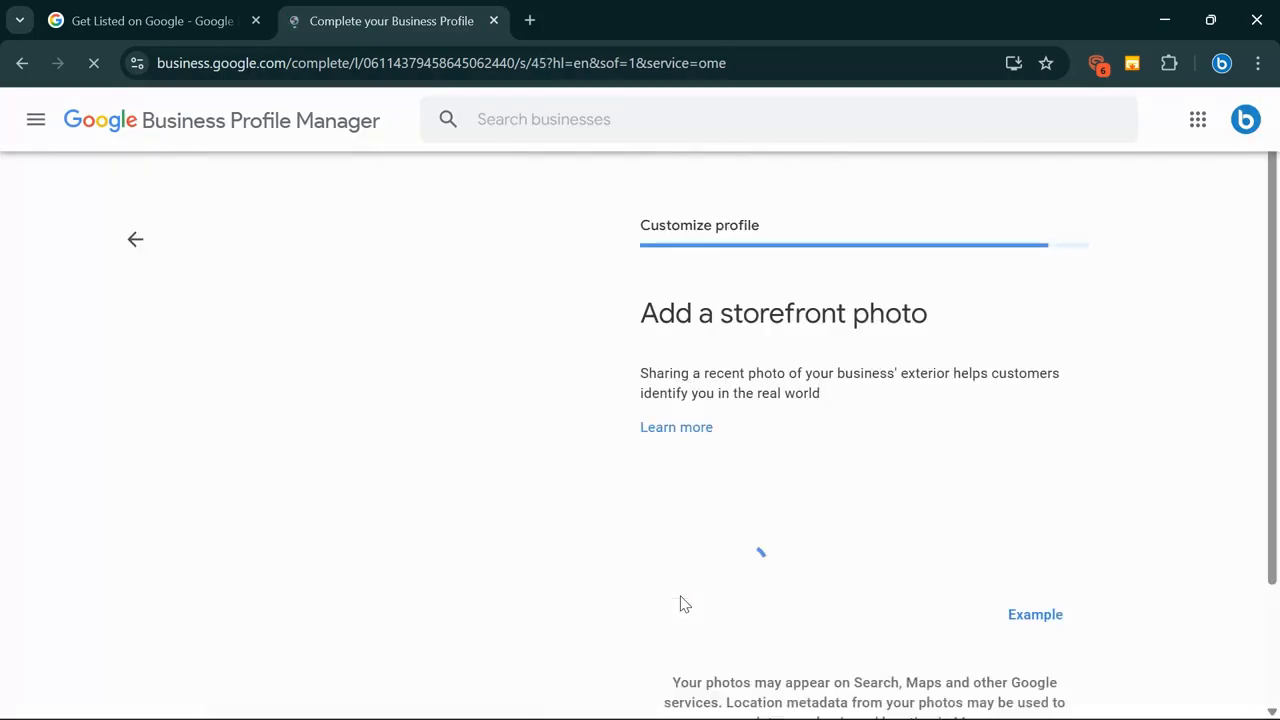
# Skip the storefront photo without adding an image
pyautogui.scroll(-2, 684, 600)
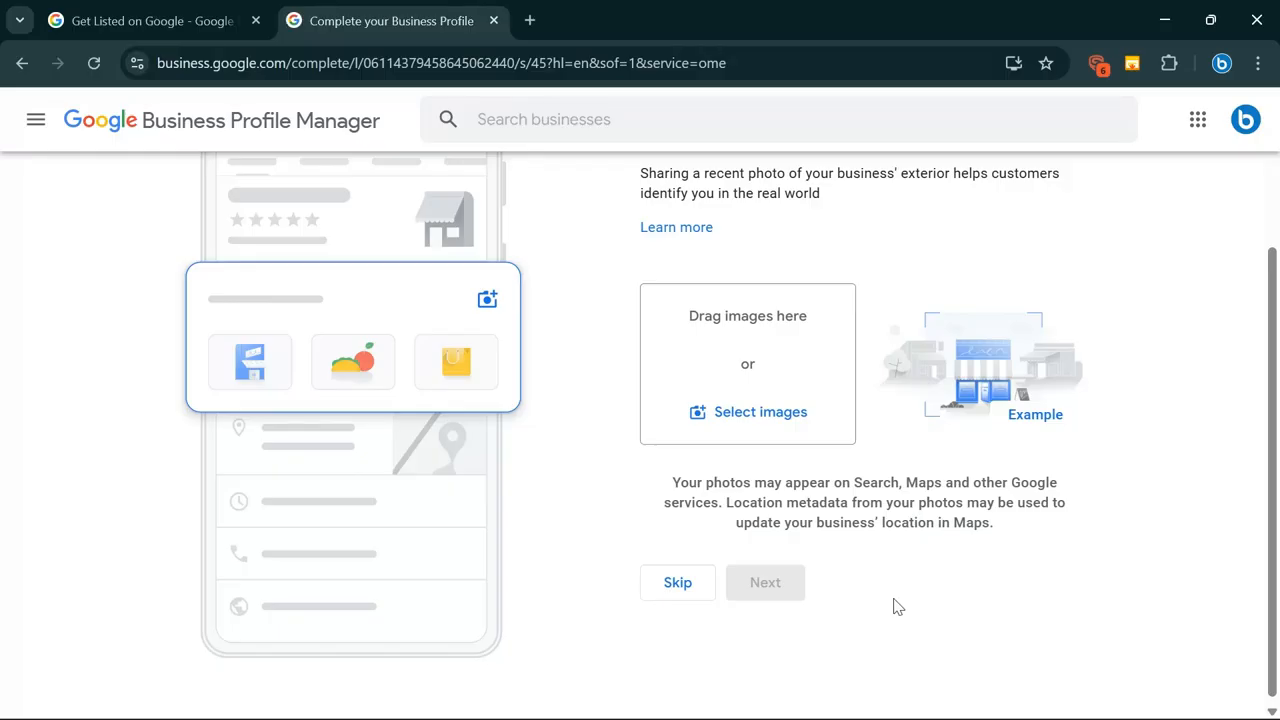
pyautogui.scroll(2, 898, 606)
pyautogui.scroll(-3, 906, 588)
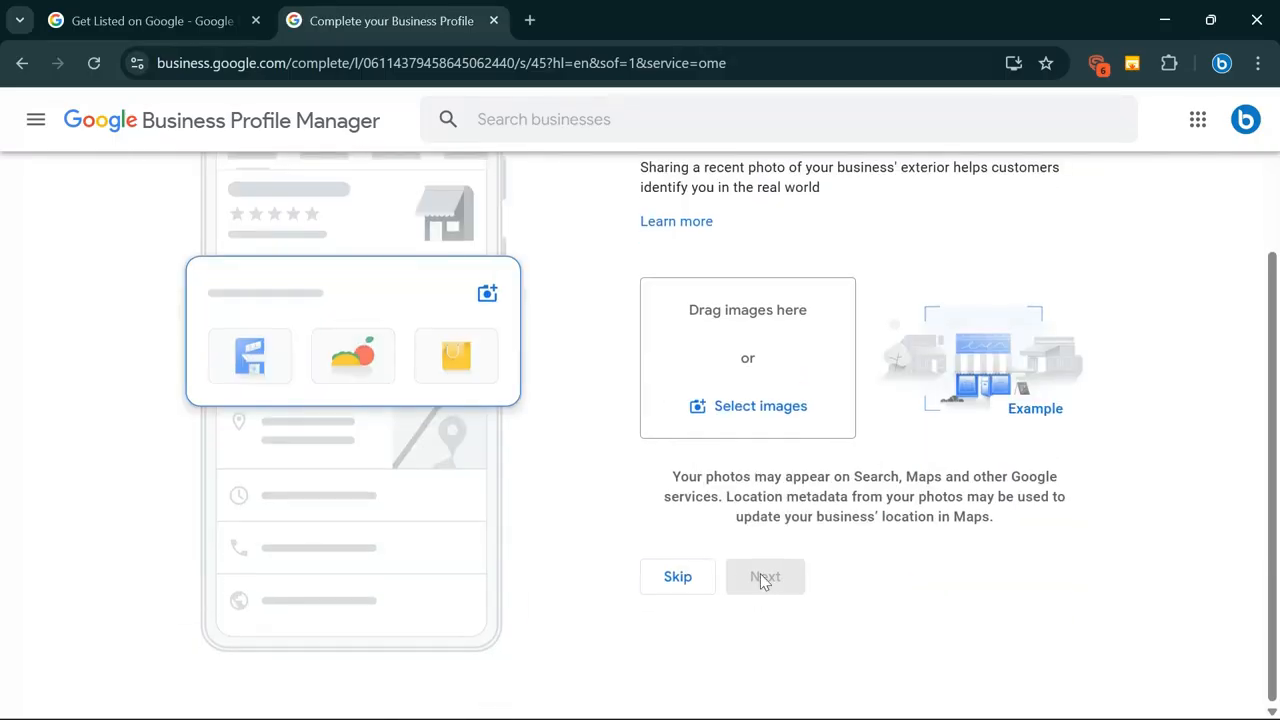
pyautogui.click(674, 580)
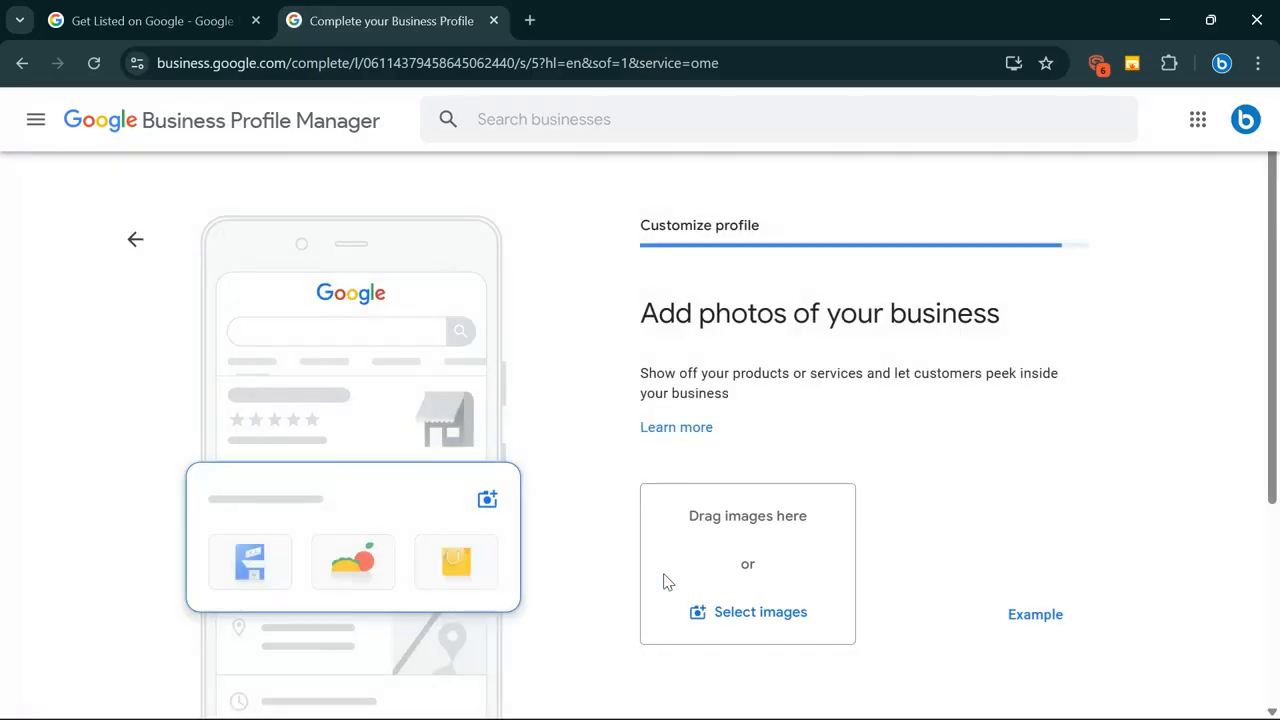
# Upload an image from the computer as a photo of the business and continue
pyautogui.scroll(-3, 668, 582)
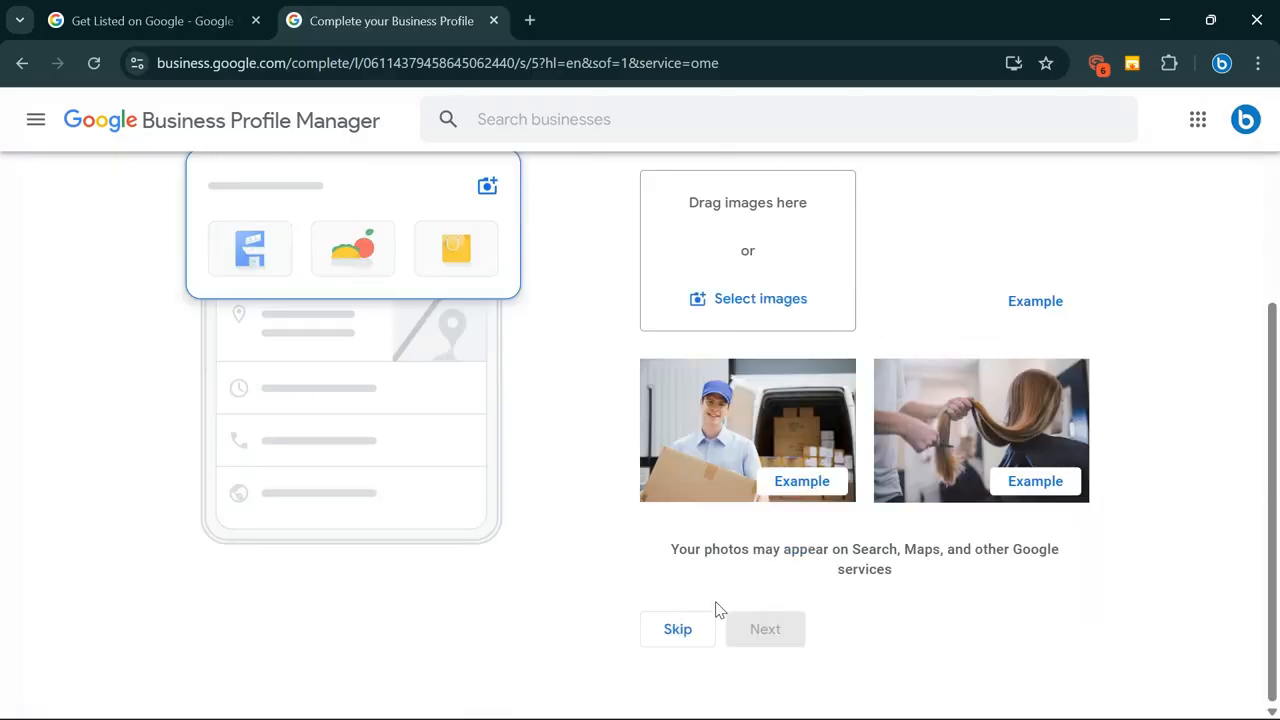
pyautogui.scroll(1, 765, 350)
pyautogui.scroll(-1, 766, 356)
pyautogui.click(767, 314)
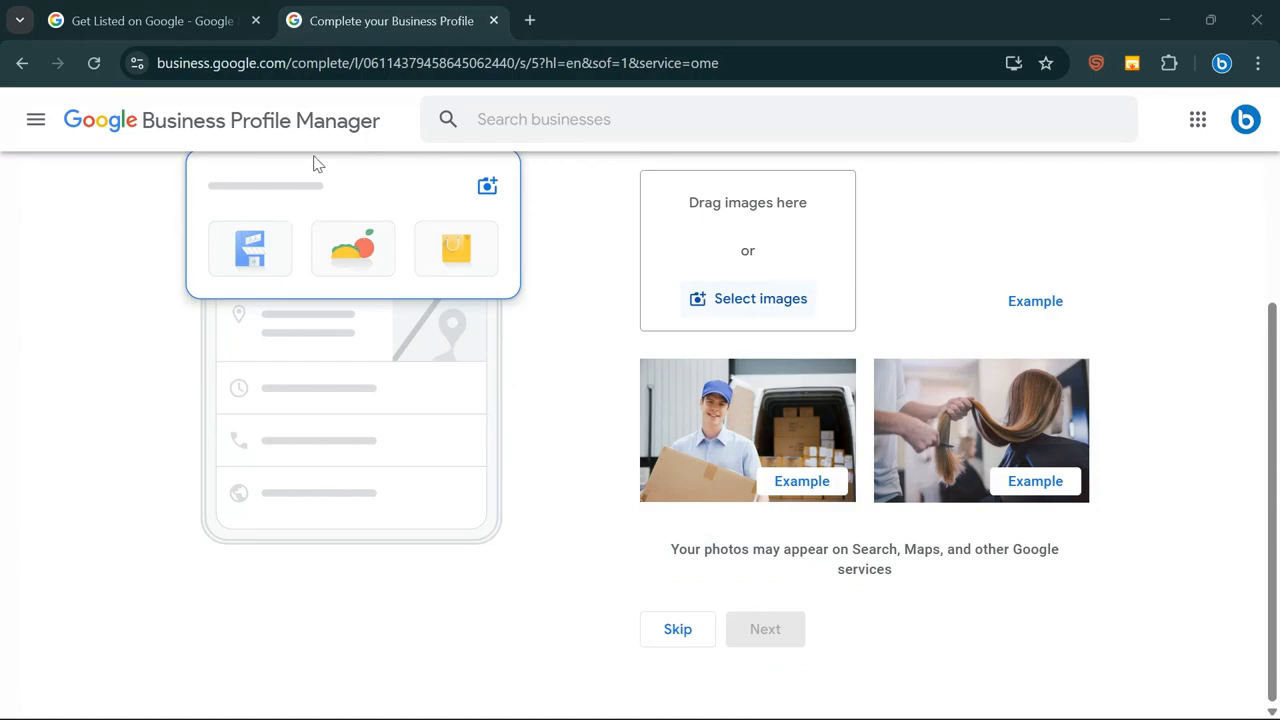
pyautogui.click(468, 451)
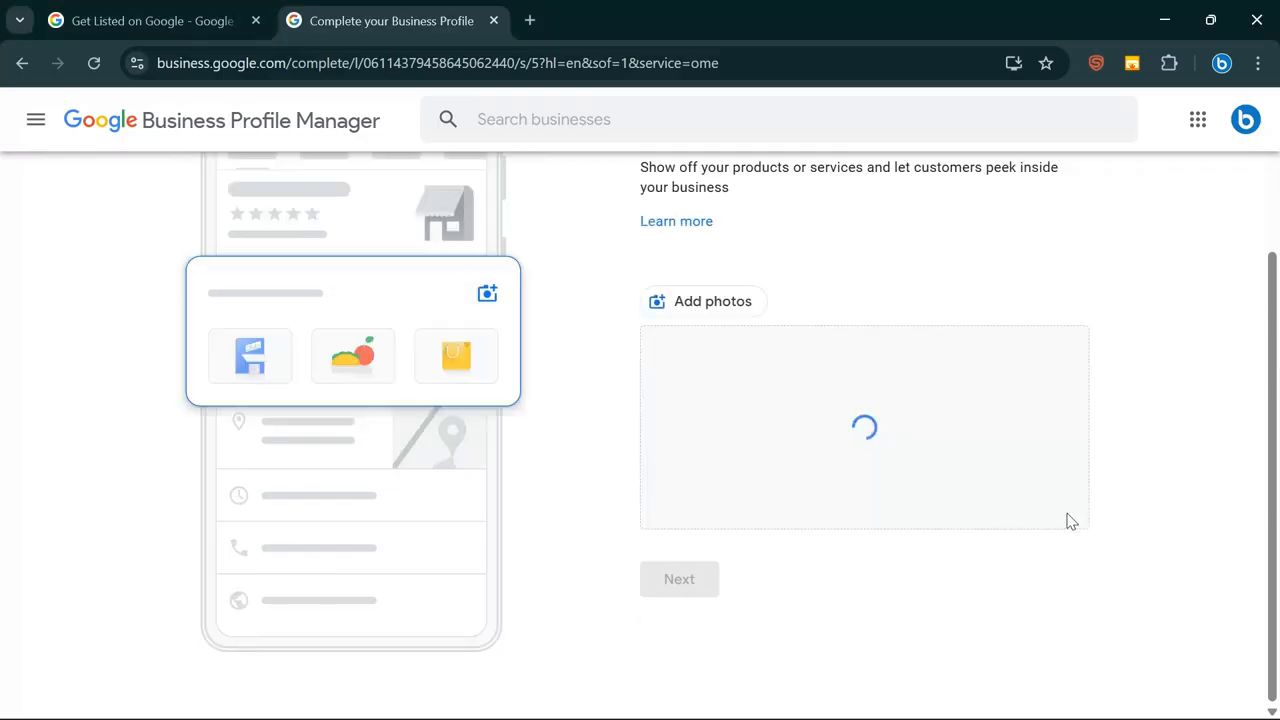
pyautogui.click(695, 594)
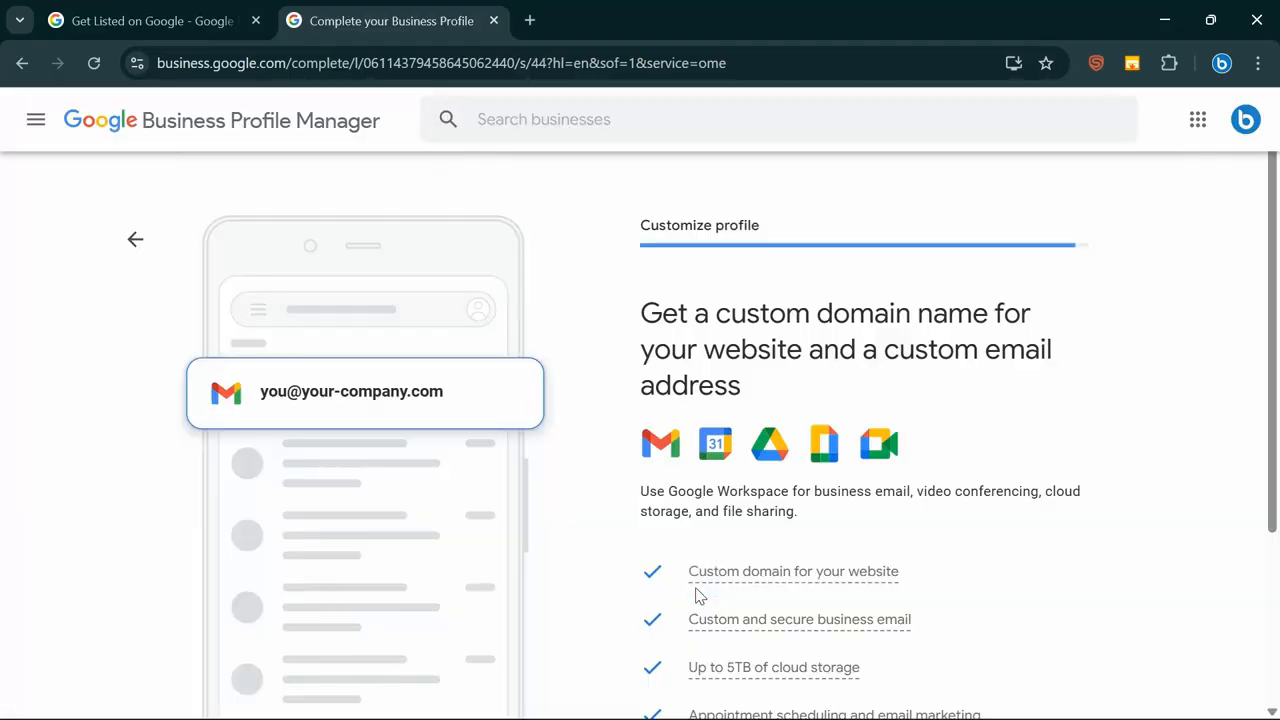
# Skip the Google Workspace custom domain and email offer, and finish customizing the profile
pyautogui.scroll(-3, 698, 596)
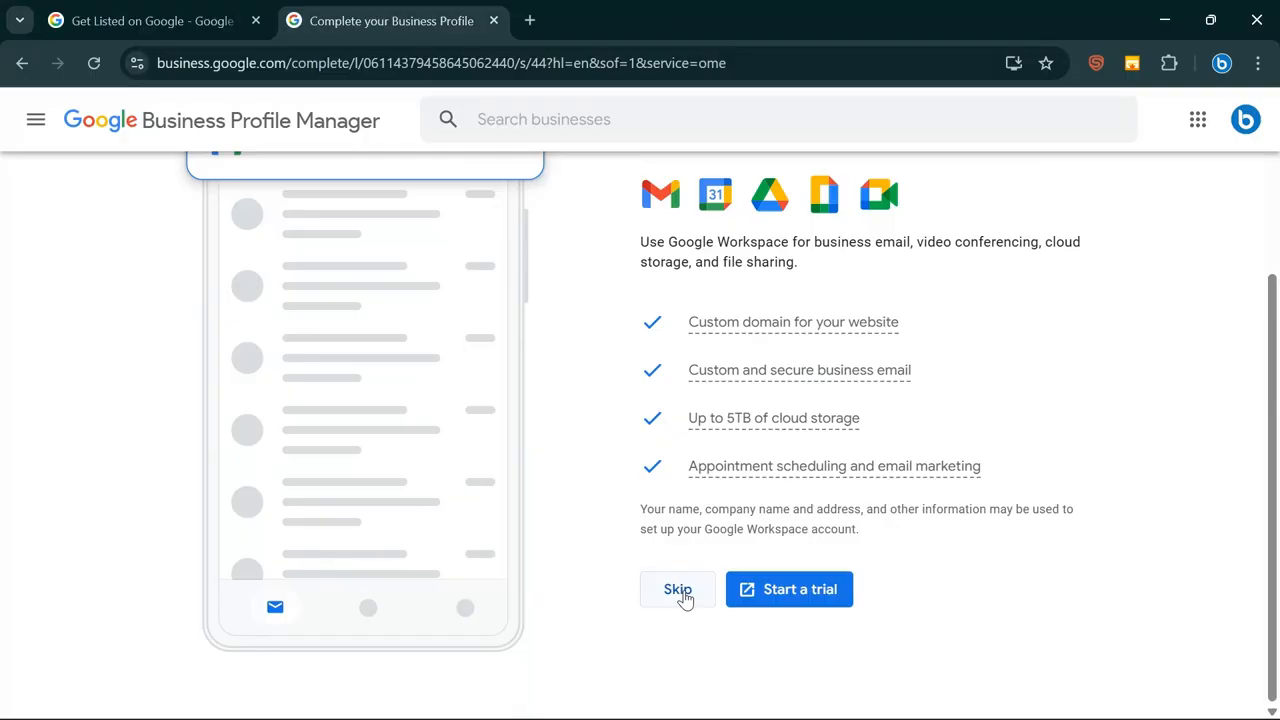
pyautogui.click(678, 591)
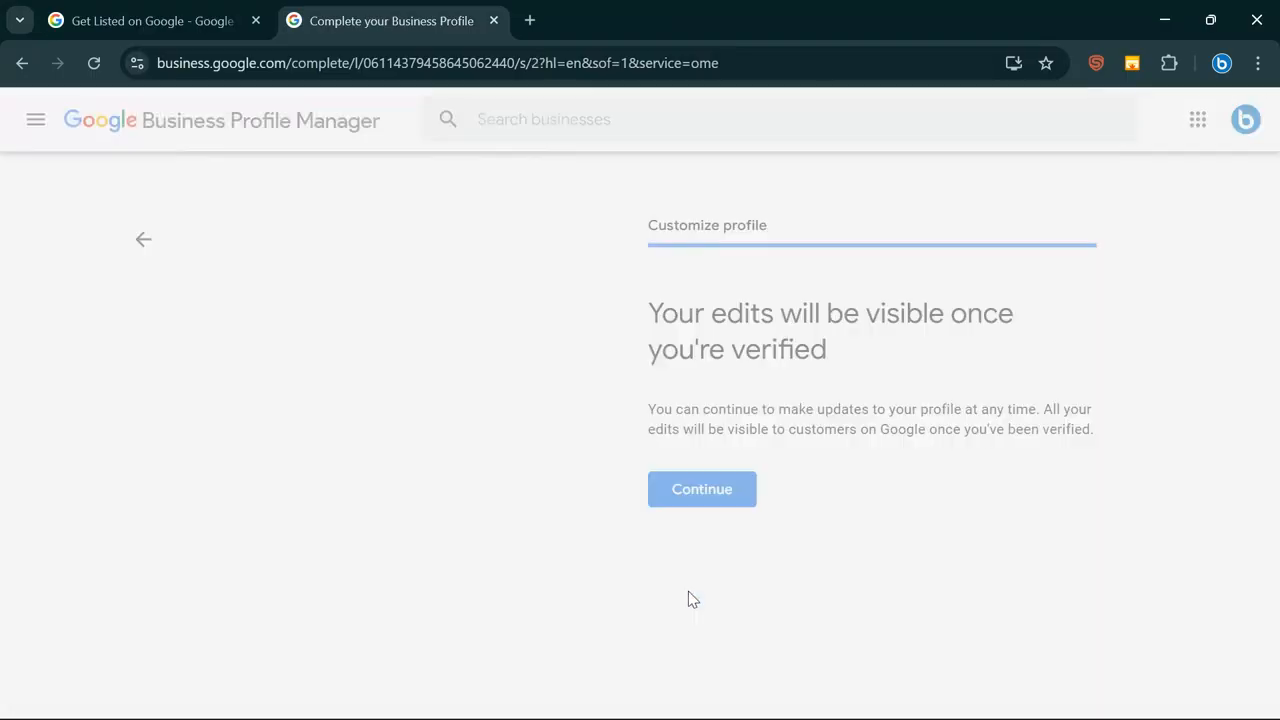
pyautogui.click(693, 490)
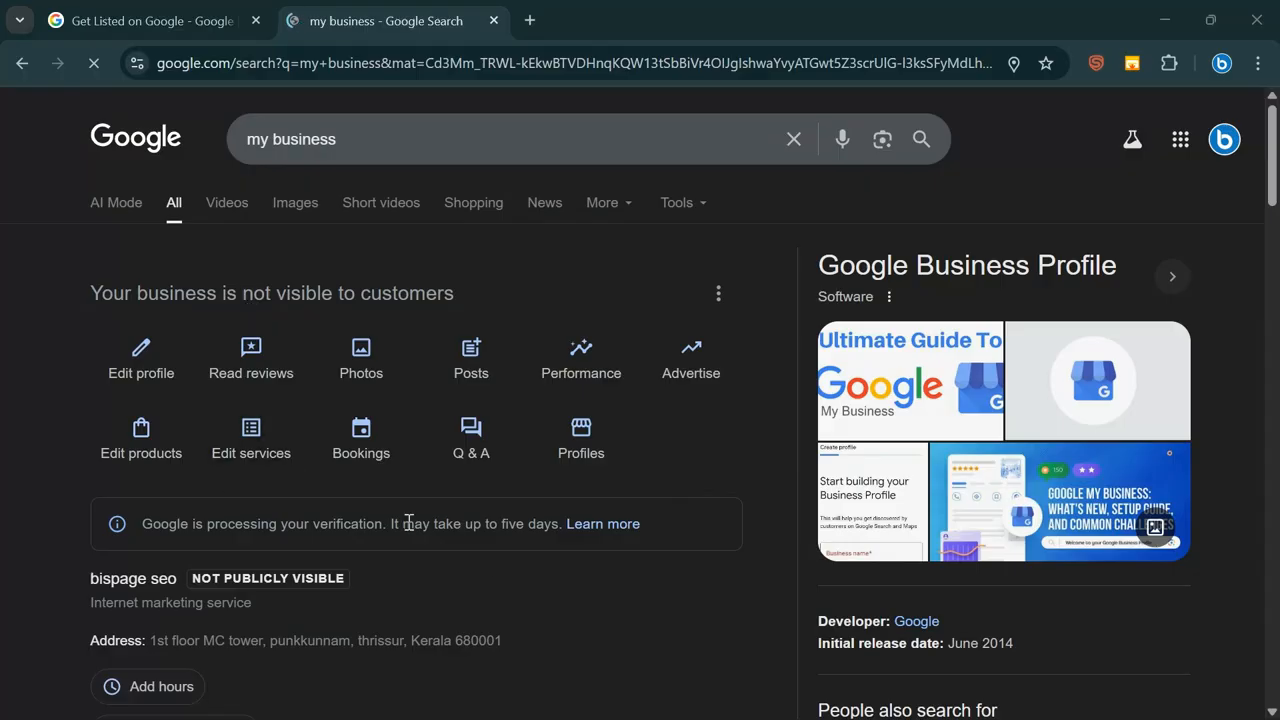
# Examine the verification notice and visibility status of the new bispage seo profile
pyautogui.click(144, 527)
pyautogui.moveTo(144, 527); pyautogui.dragTo(559, 526)
pyautogui.scroll(-1, 710, 545)
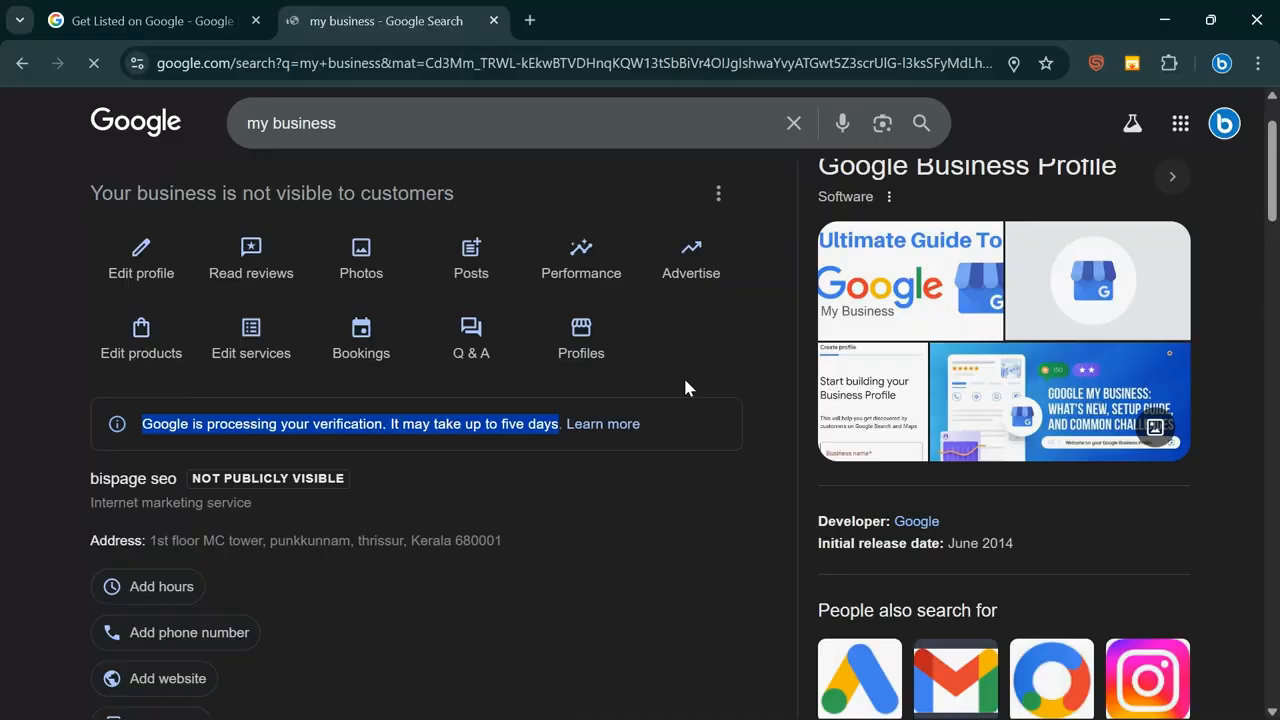
pyautogui.scroll(1, 686, 400)
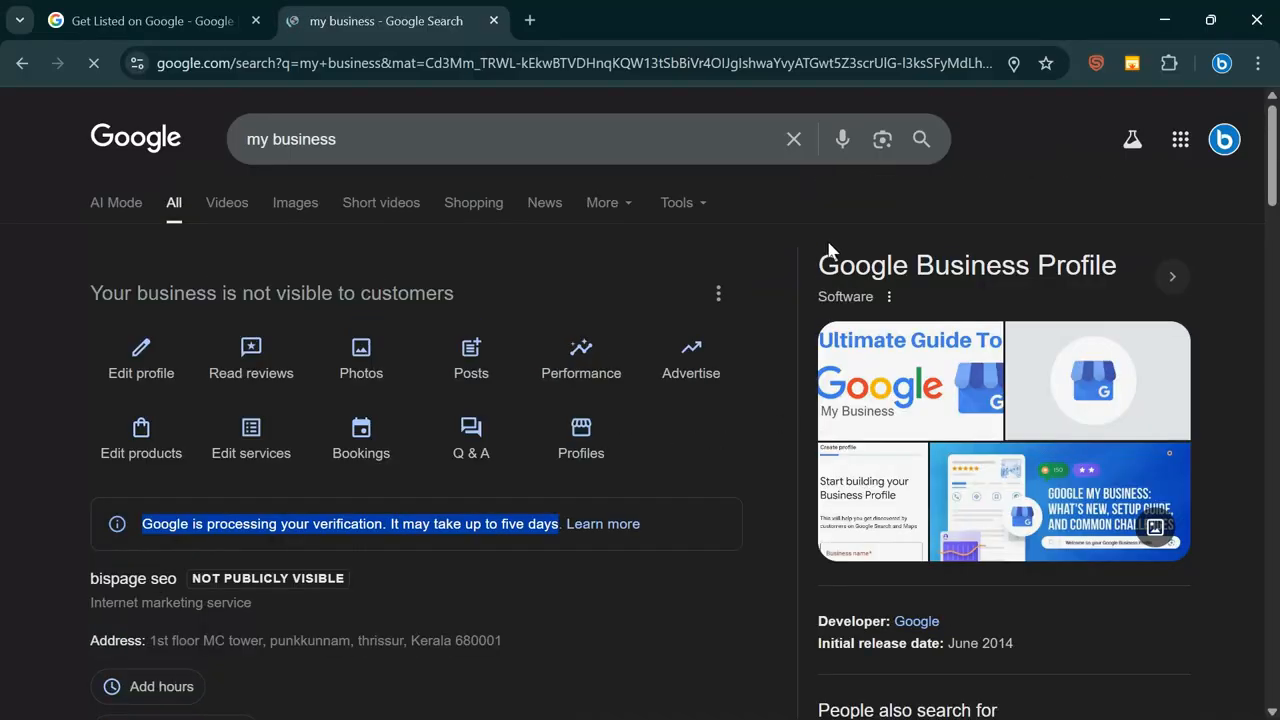
pyautogui.click(800, 236)
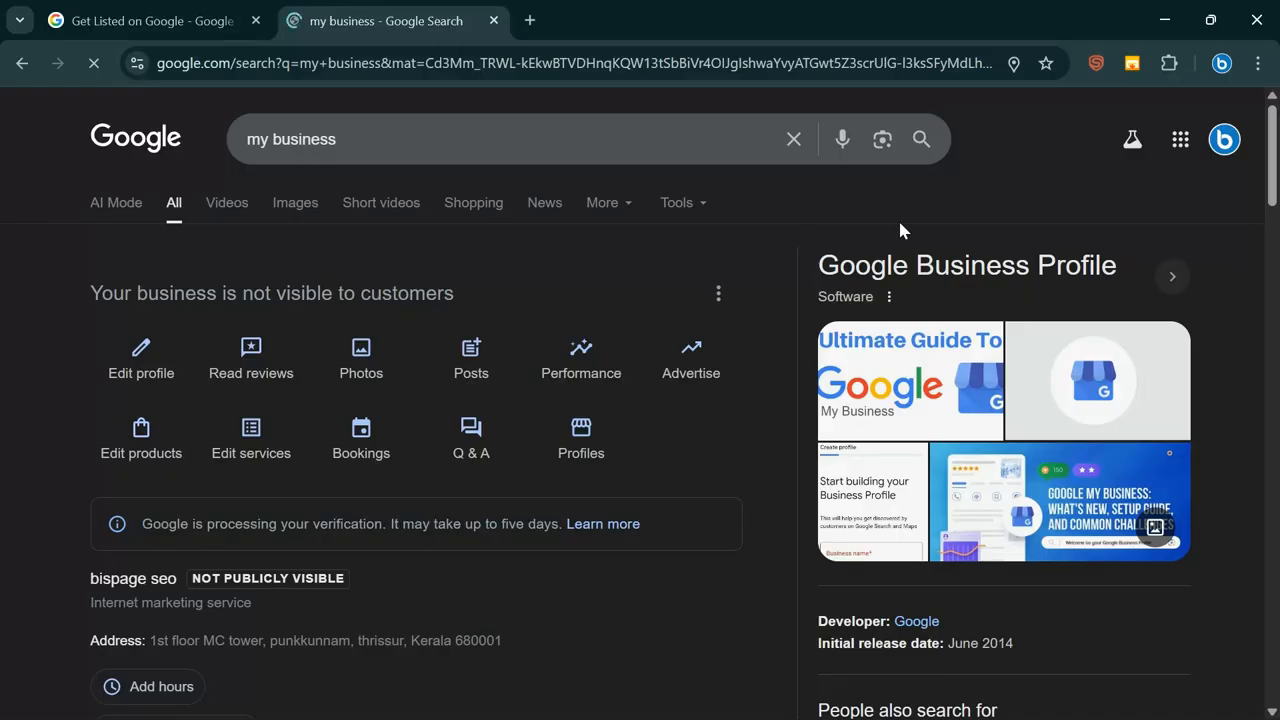
# Switch to Google Business Profile Manager and bring up the list of managed businesses
pyautogui.click(1180, 140)
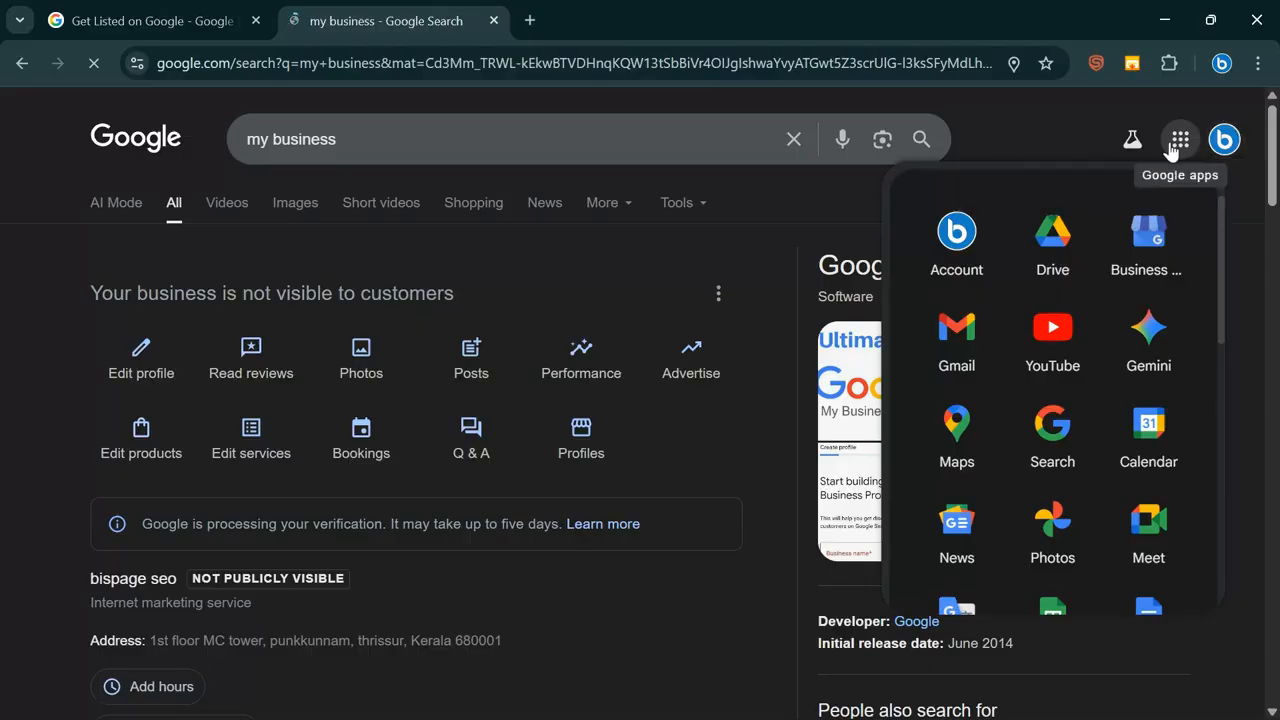
pyautogui.click(1149, 259)
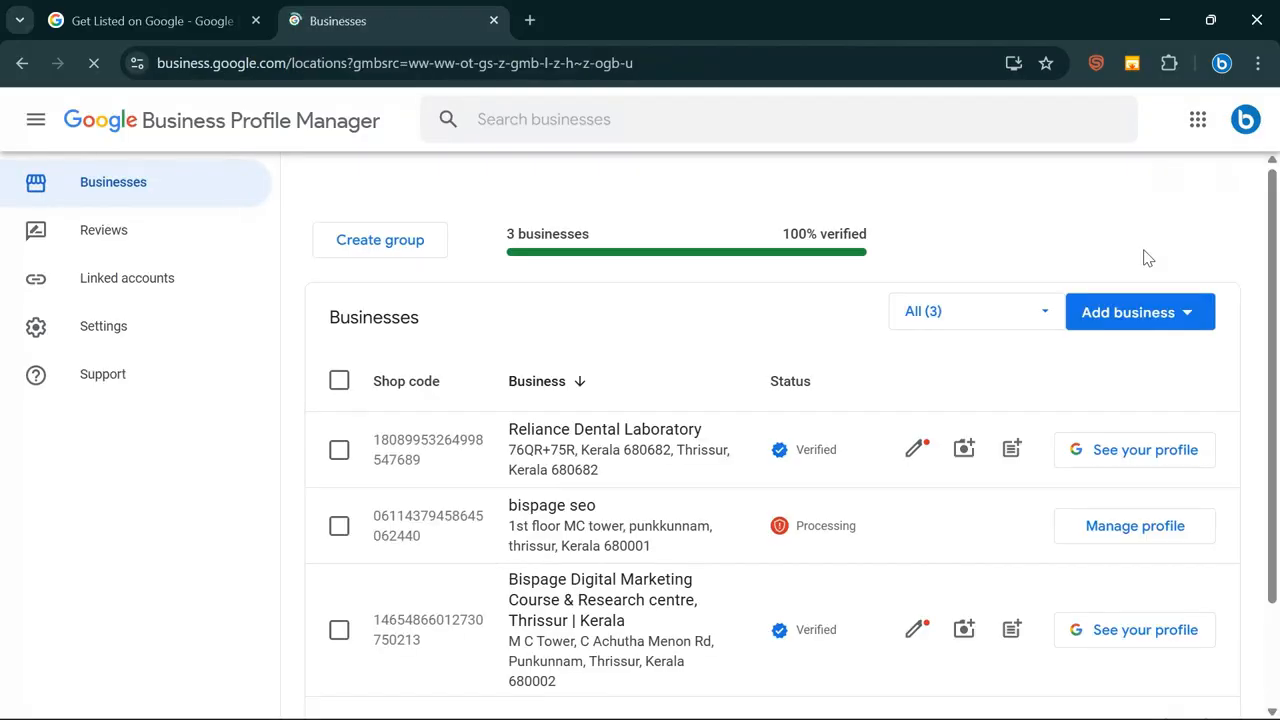
pyautogui.scroll(-1, 478, 537)
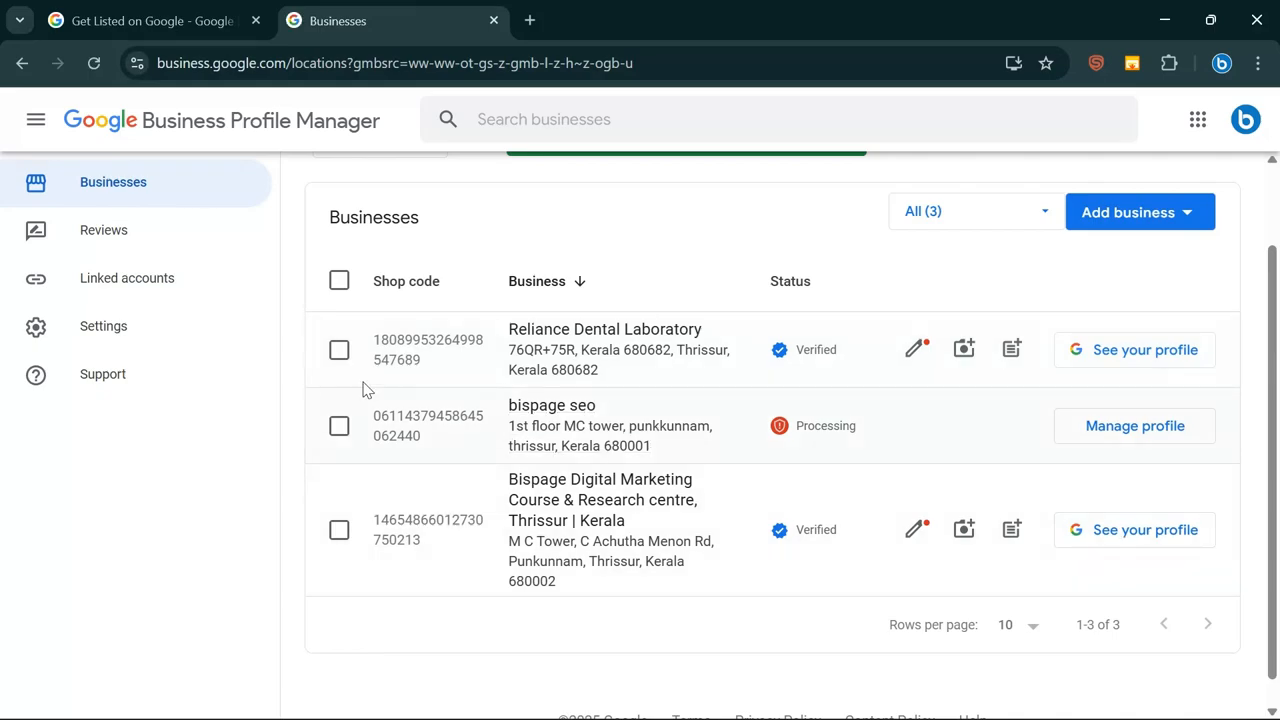
# Remove the "bispage seo" business from the account and confirm its removal
pyautogui.click(339, 427)
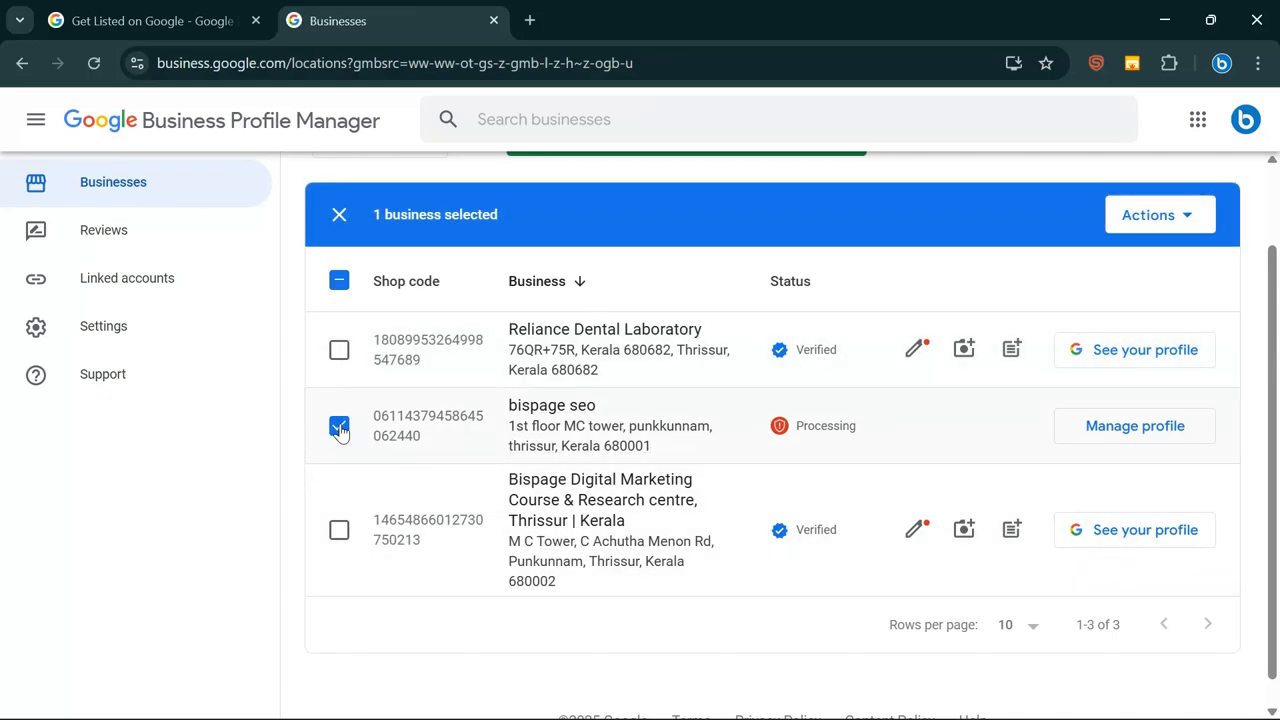
pyautogui.click(1162, 220)
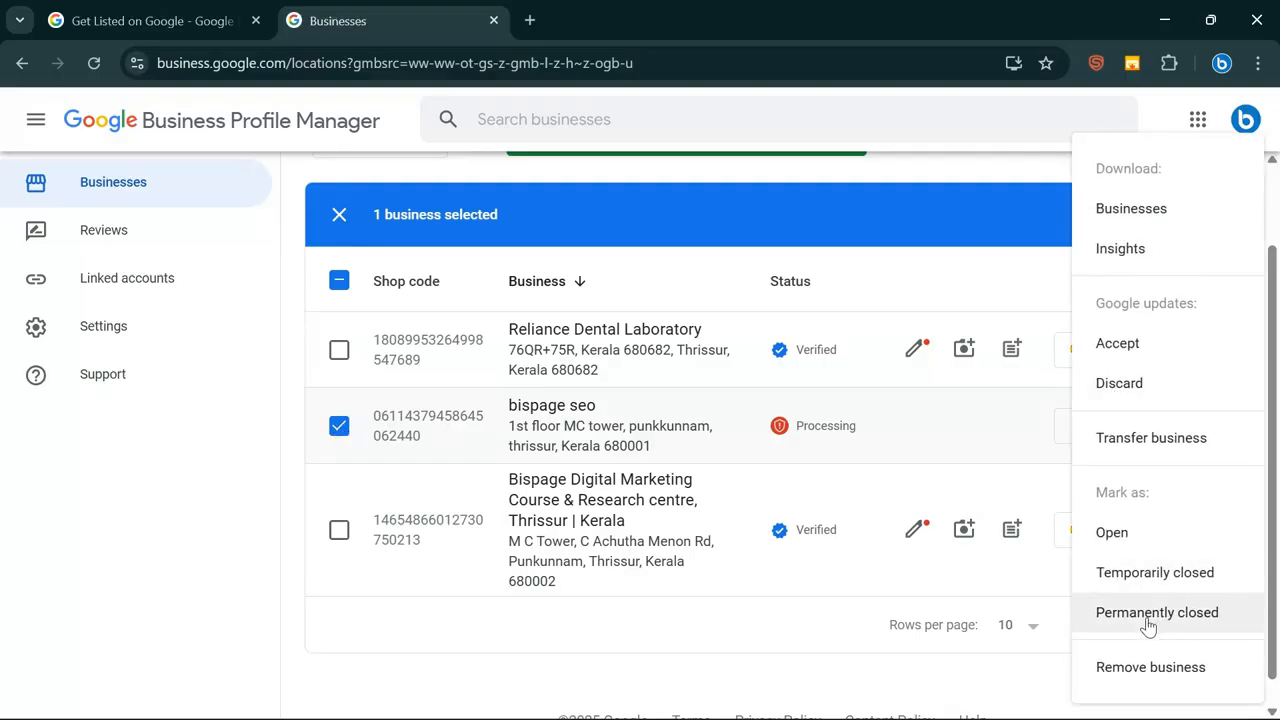
pyautogui.click(1150, 667)
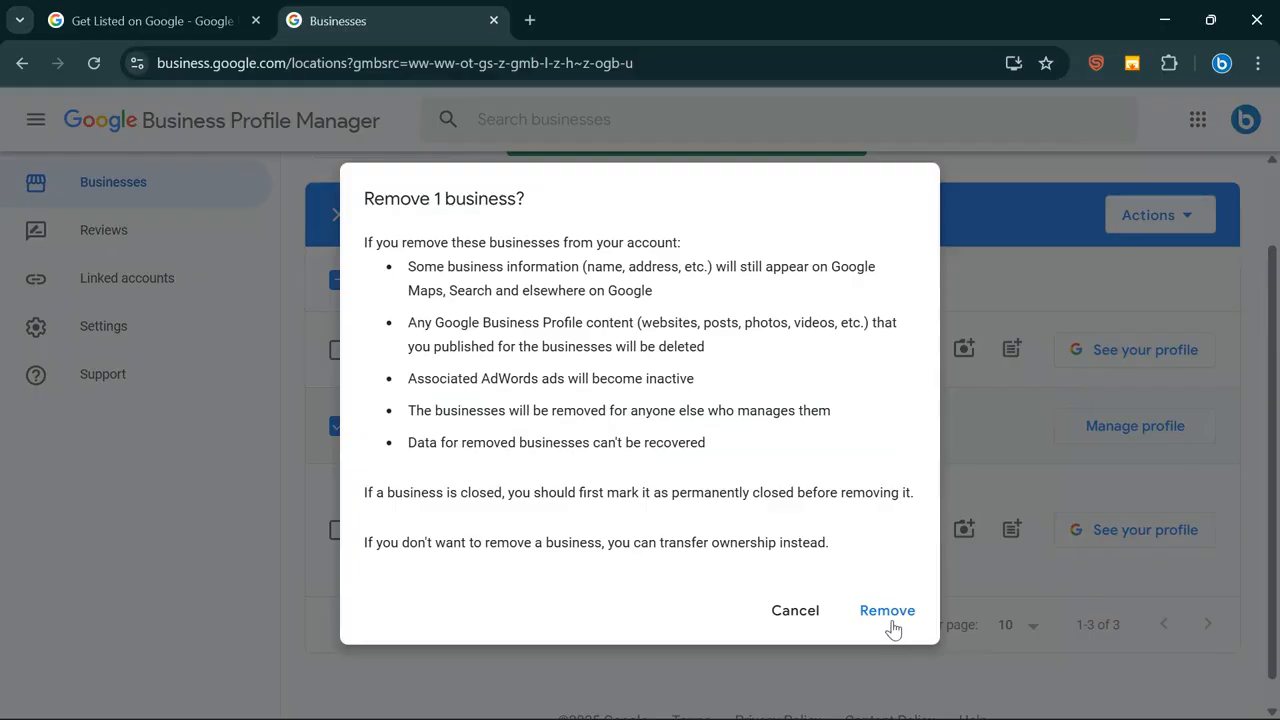
pyautogui.click(889, 616)
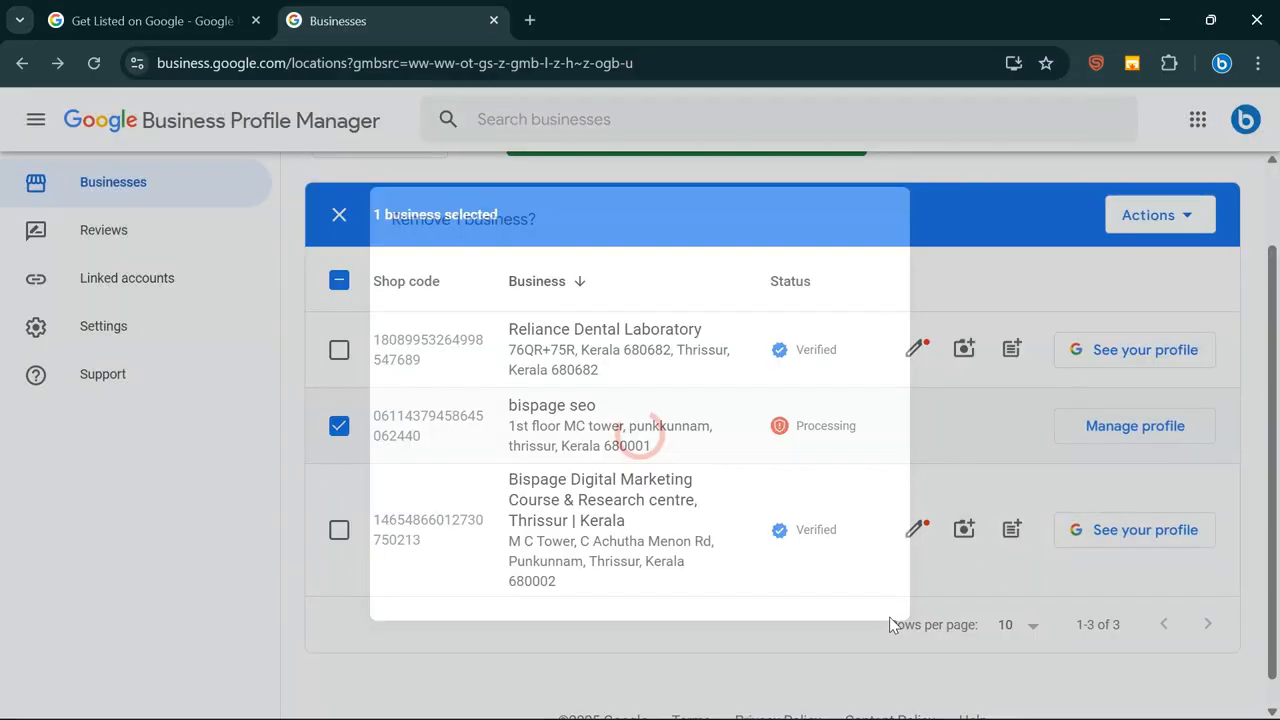